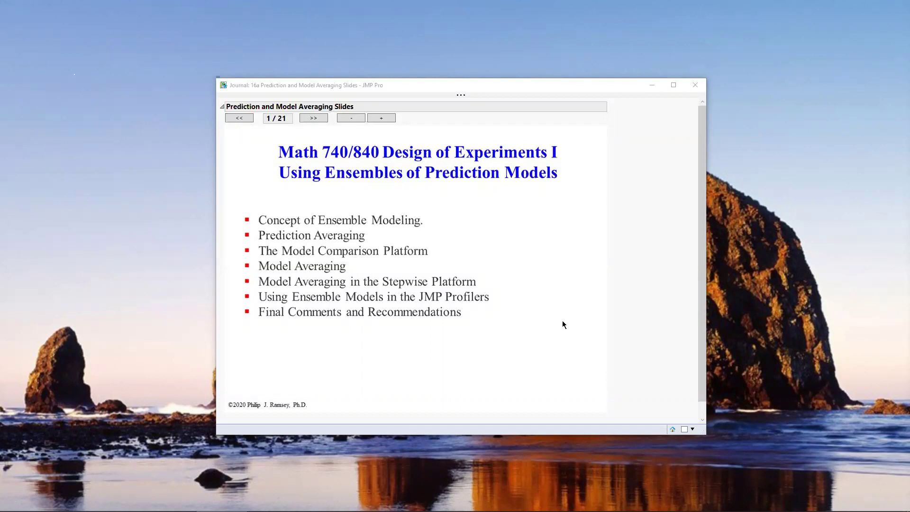
- Advance the journal from the title slide to slide 2/21, Ensemble Models
left_click(314, 118)
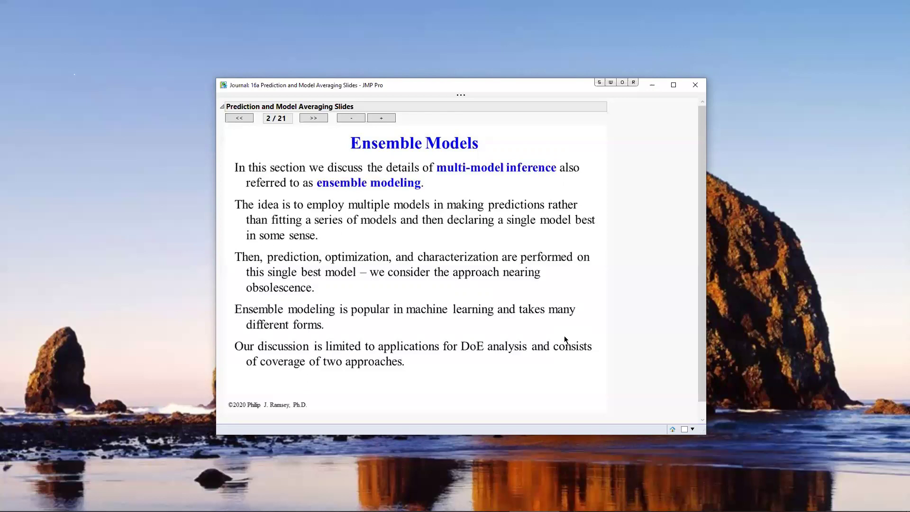
- Move to slide 3/21, contrasting prediction averaging with model averaging
left_click(321, 115)
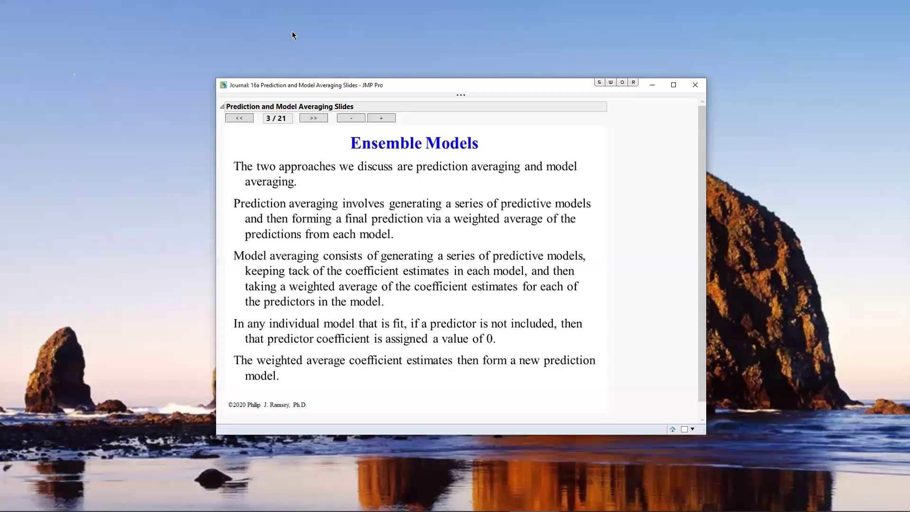
- Step past slide 4 to slide 5/21, Prediction Averaging: JMP Standard
left_click(315, 119)
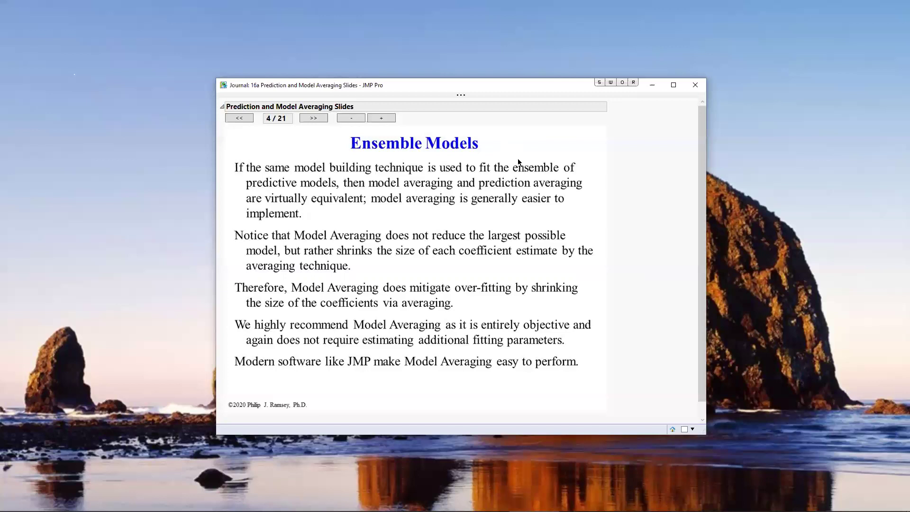
left_click(313, 122)
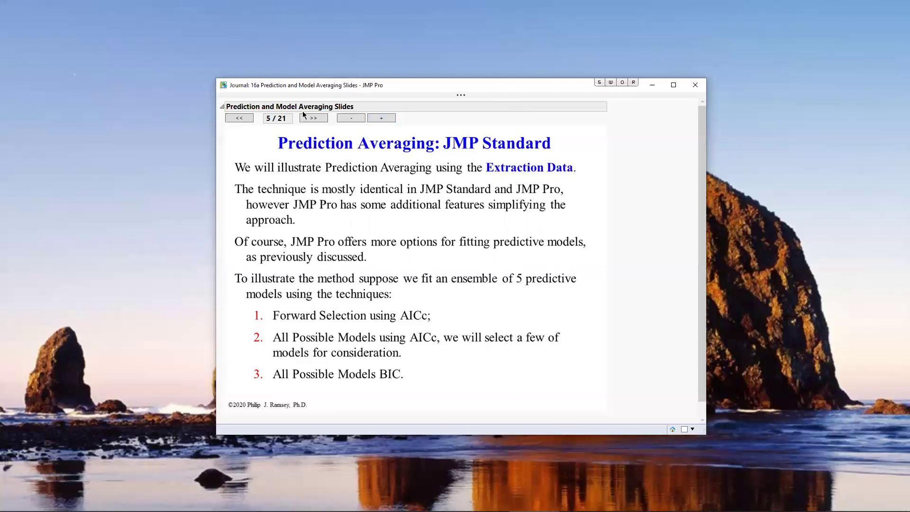
- Go to slide 6/21 and circle the Extraction DoE Combined Data.jmp reference
left_click(313, 118)
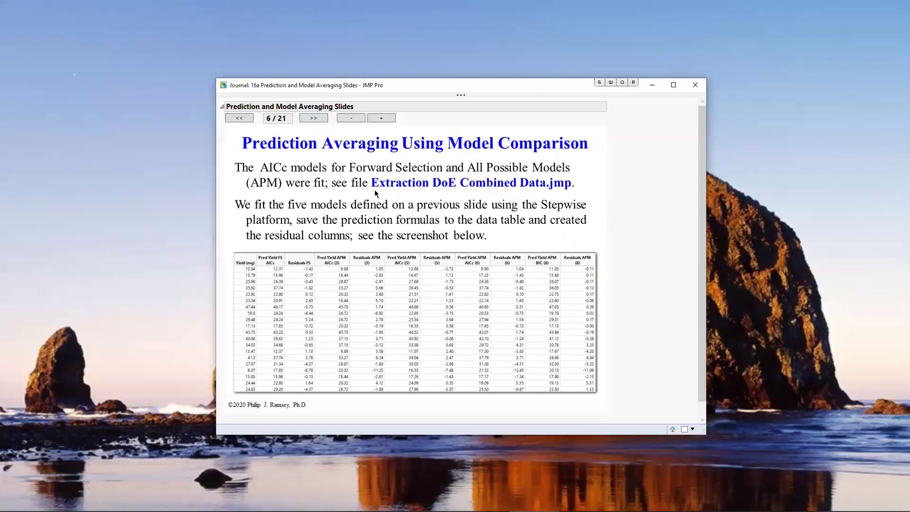
mouse_move(375, 192)
left_mouse_down()
mouse_move(610, 189)
mouse_move(324, 156)
mouse_move(480, 199)
left_mouse_up()
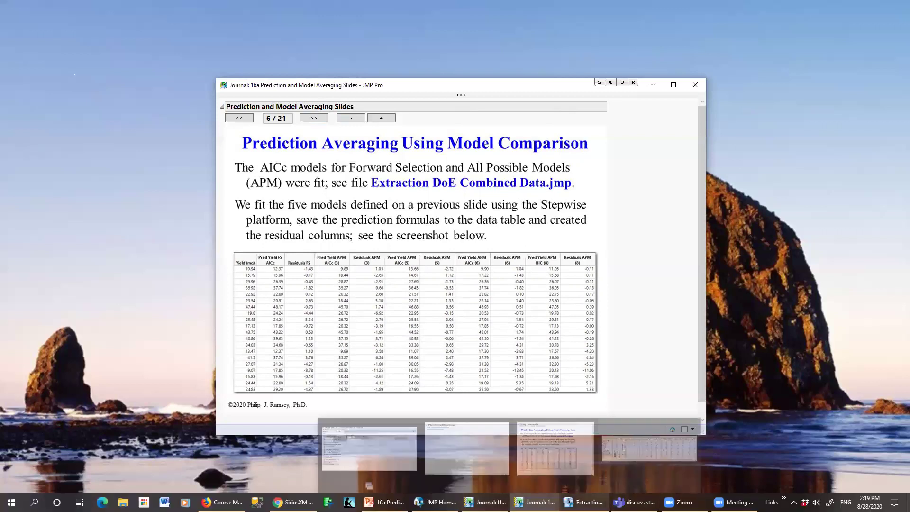
- Switch to the Extraction DoE Combined Data table and select validation rows 13–20
left_click(584, 502)
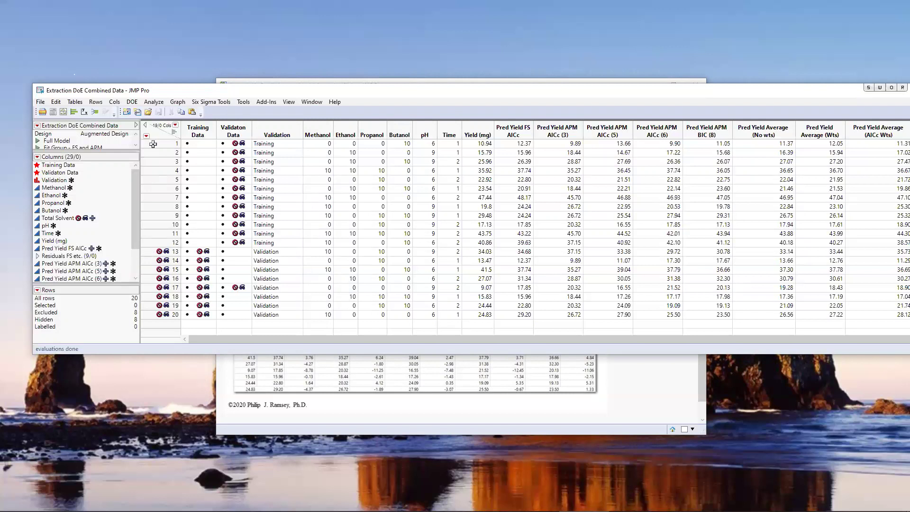
left_click_drag(154, 143, 145, 317)
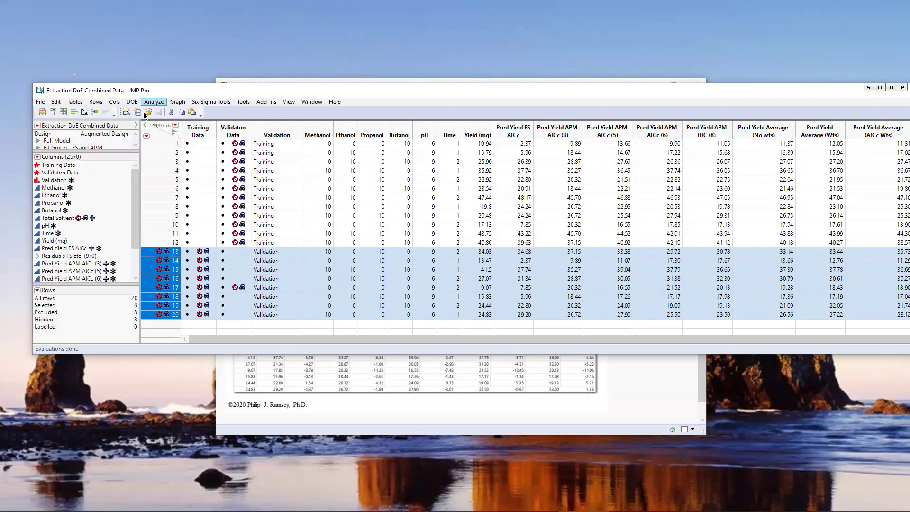
- Apply Rows > Clear Row States to all 20 rows, then select the Training Data column
left_click(99, 103)
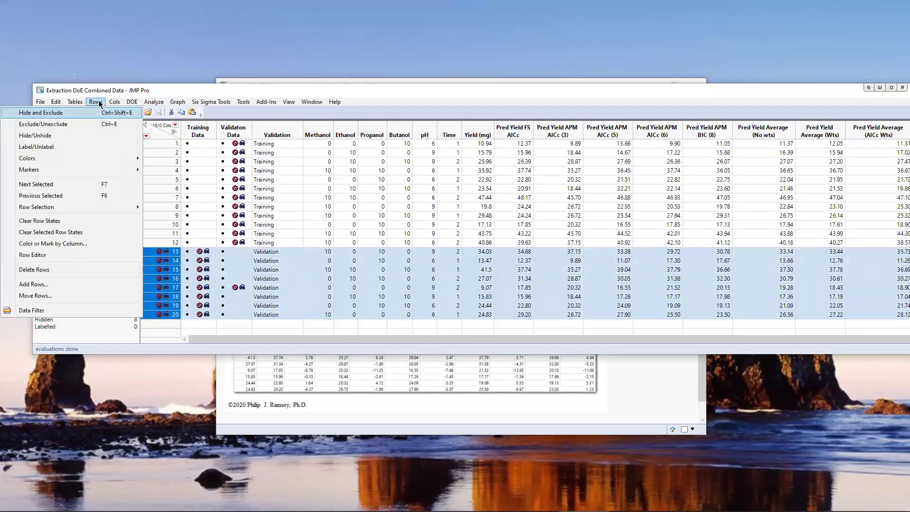
left_click(47, 222)
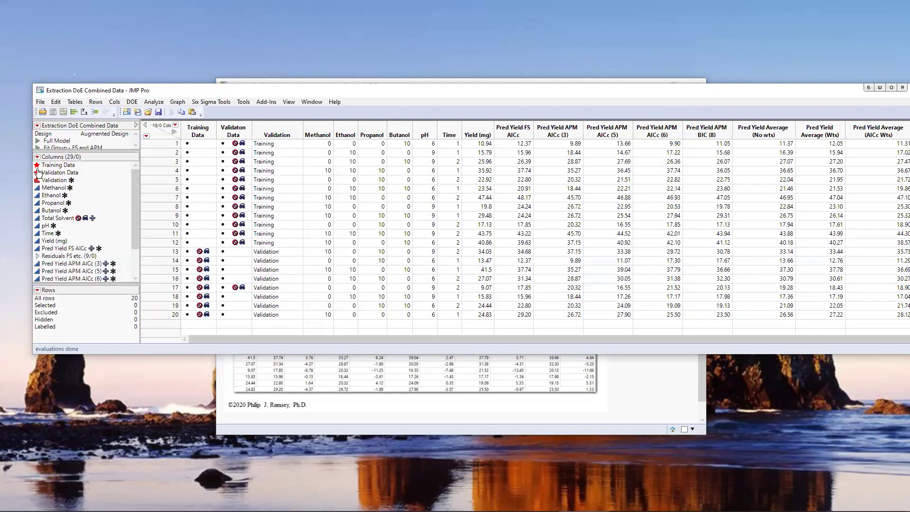
left_click(207, 129)
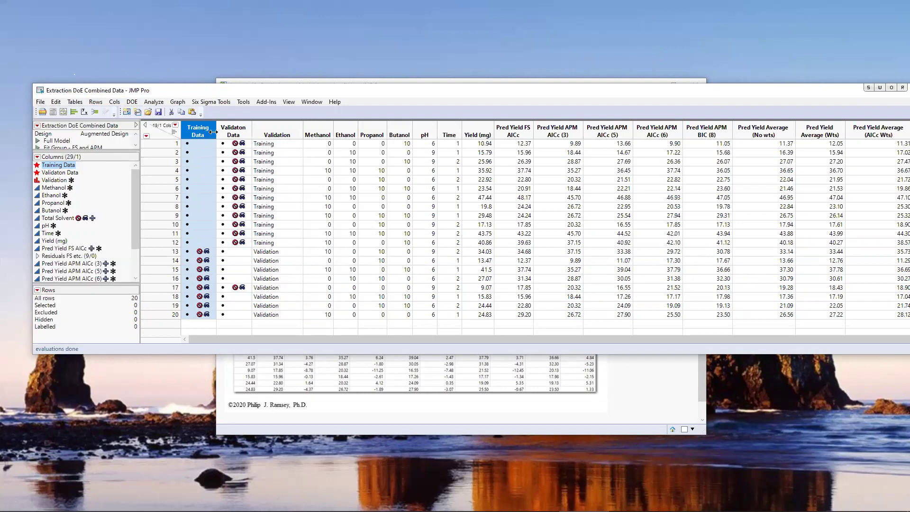
- Copy Training Data's stored row states back to the rows, excluding and hiding rows 13–20
left_click(166, 129)
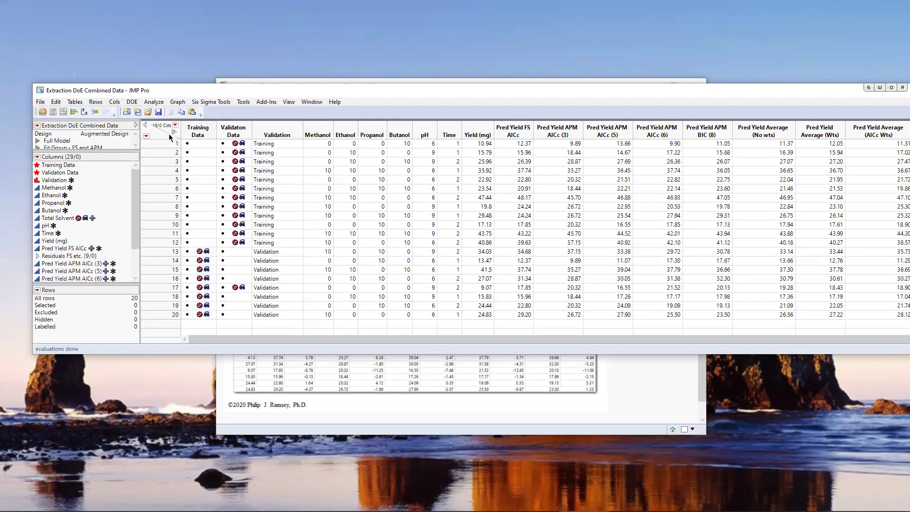
left_click(111, 164)
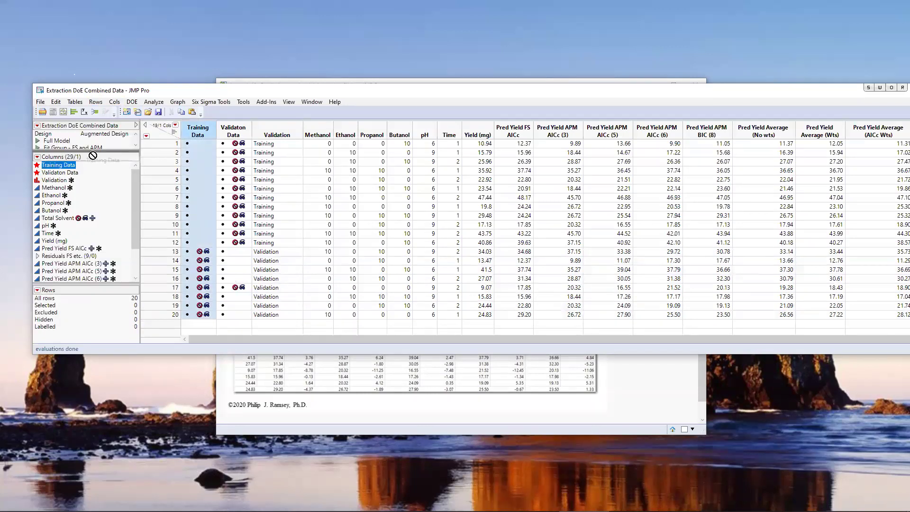
left_click(36, 167)
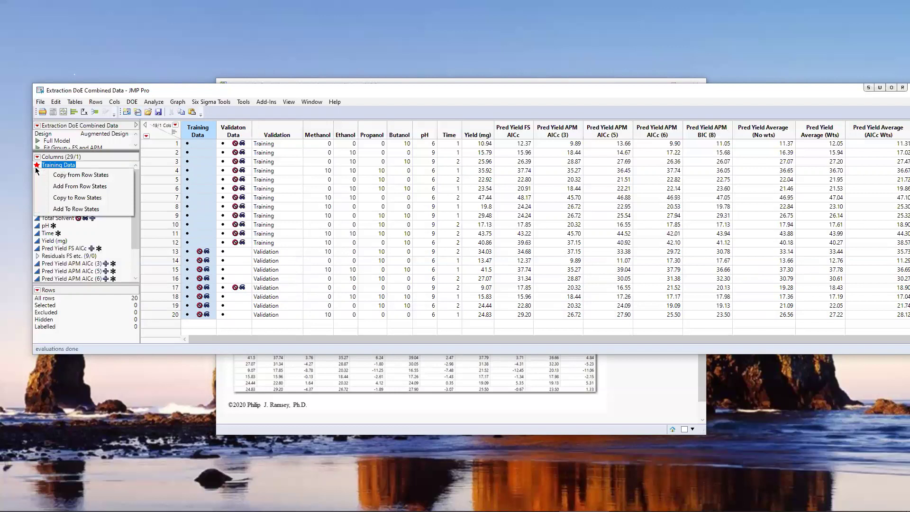
left_click(54, 198)
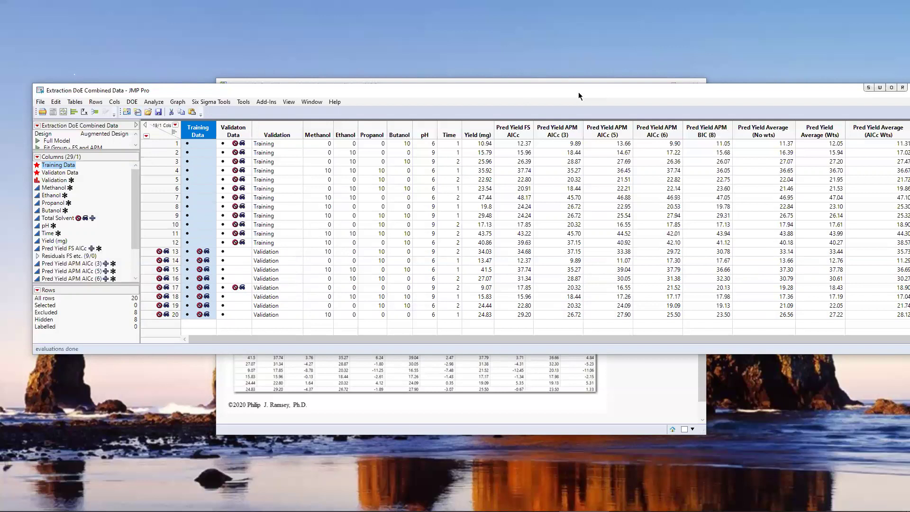
left_click_drag(578, 97, 304, 83)
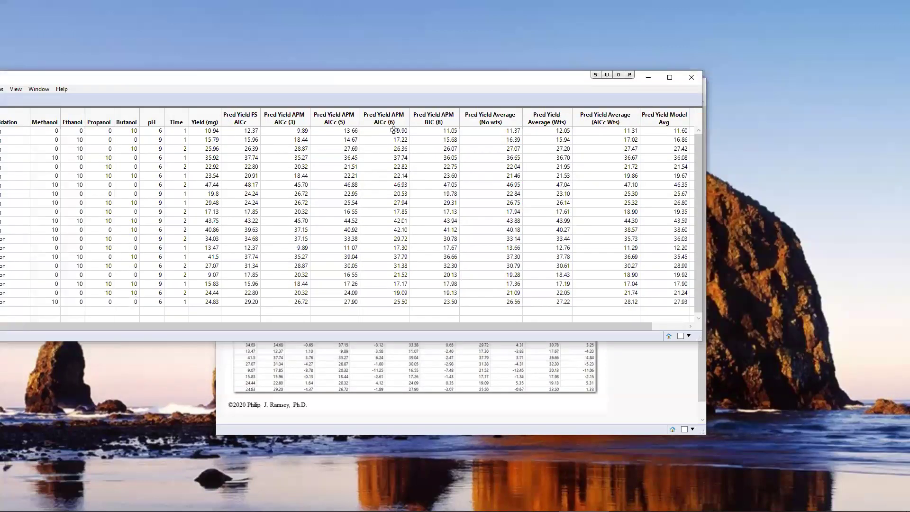
double_click(494, 80)
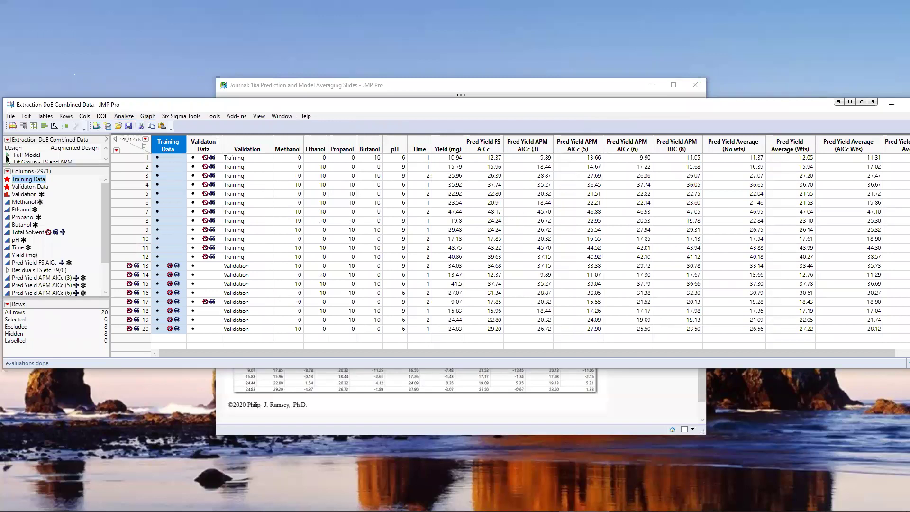
- Launch the saved Full Model fit specification and remove Validation from the Validation role
left_click(7, 156)
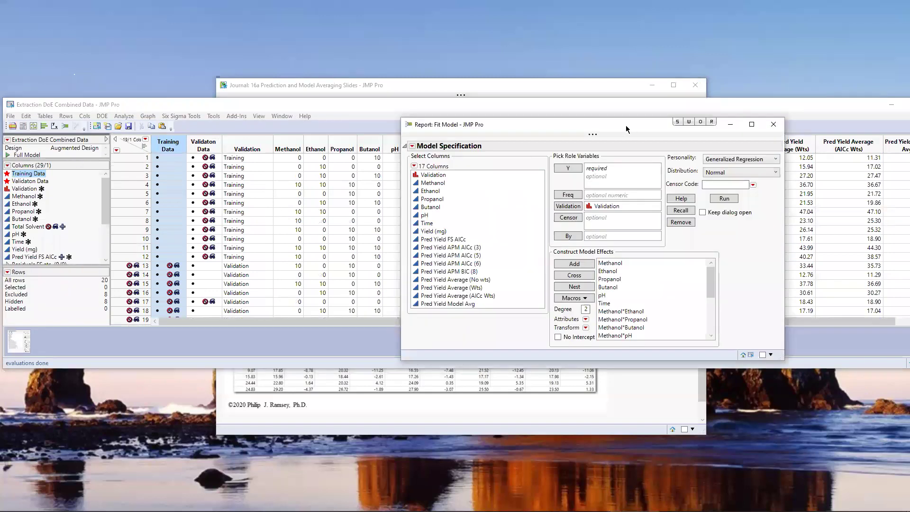
left_click_drag(626, 129, 419, 115)
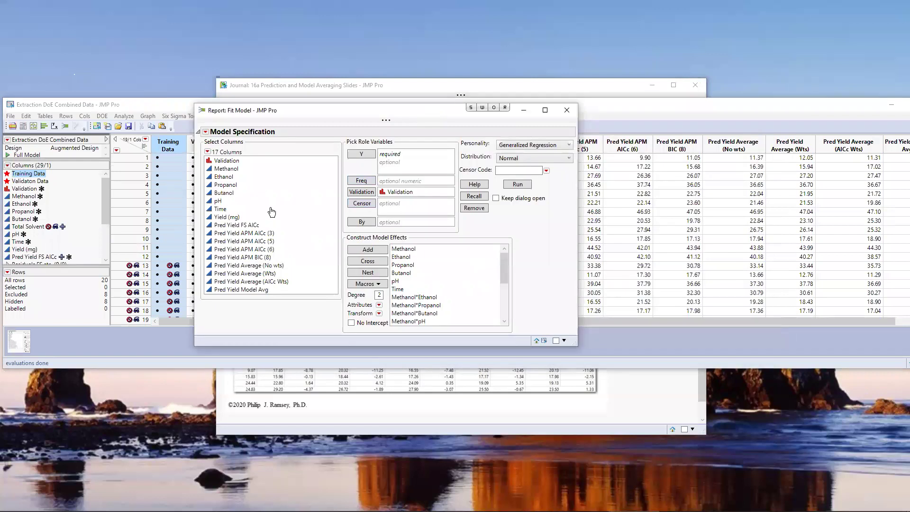
left_click(397, 193)
key("Delete")
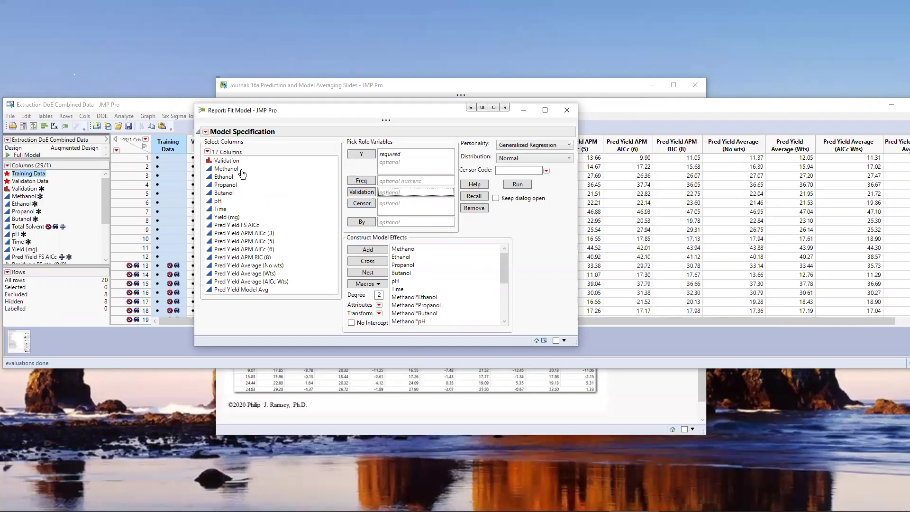
- Make Yield (mg) the response and choose the Stepwise personality
left_click_drag(242, 174, 247, 203)
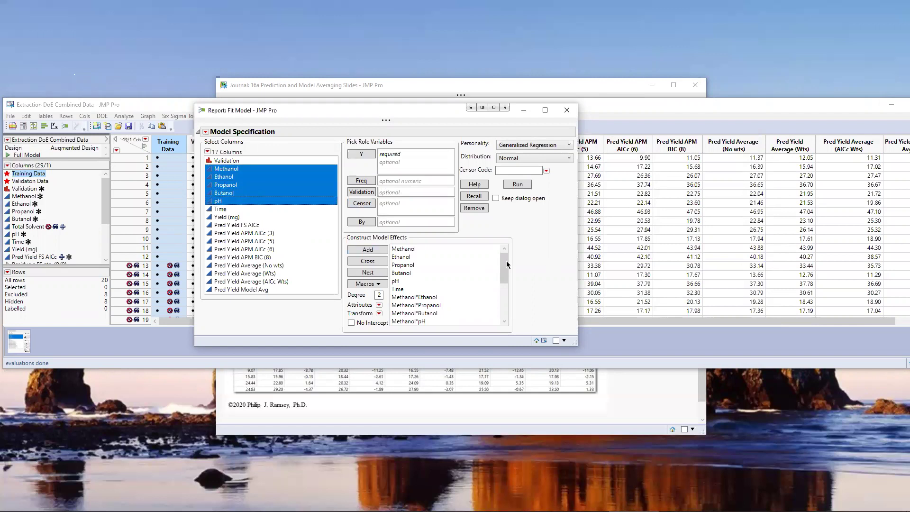
left_click_drag(507, 265, 512, 314)
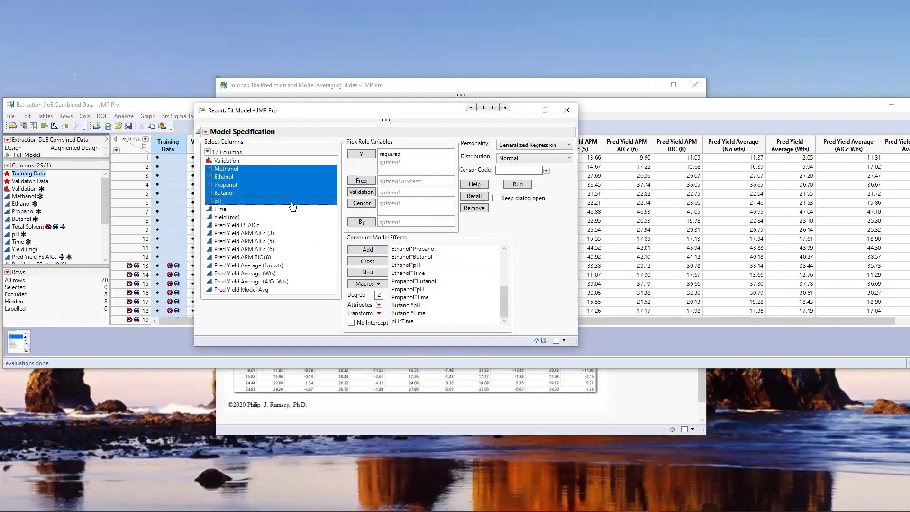
left_click(236, 218)
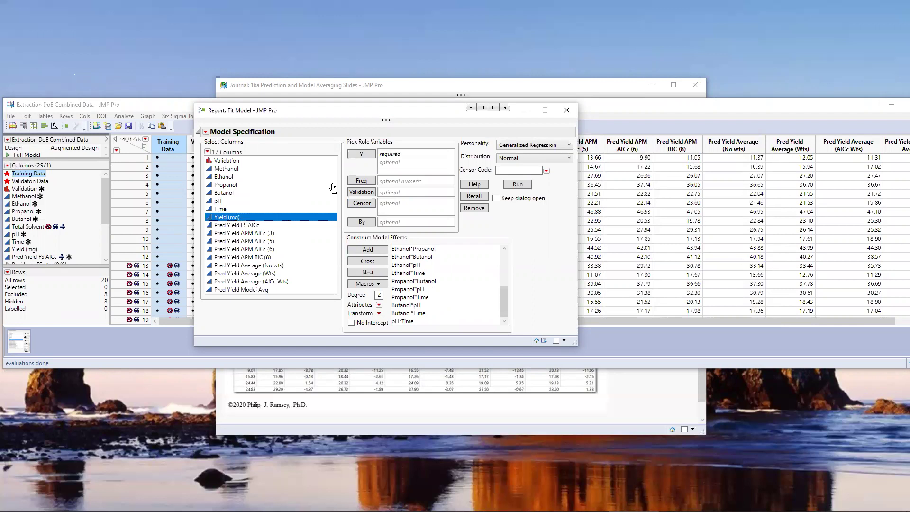
left_click(357, 157)
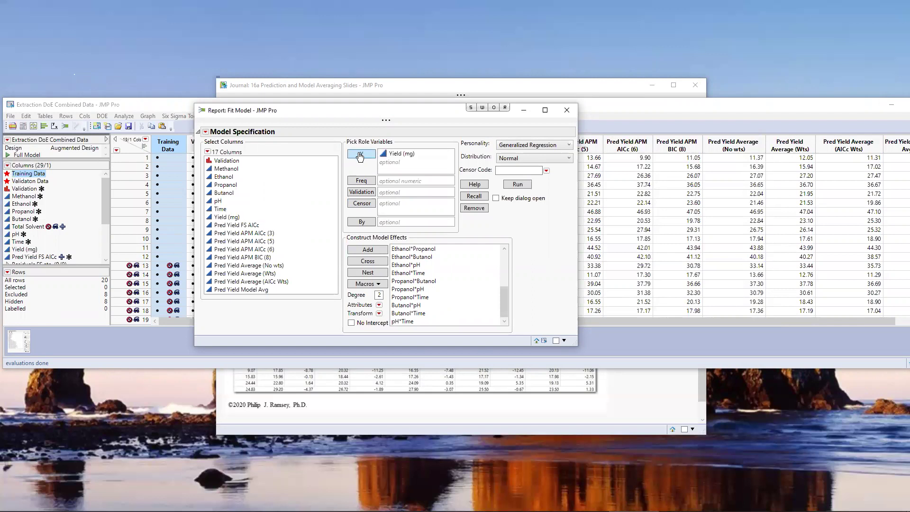
left_click(569, 146)
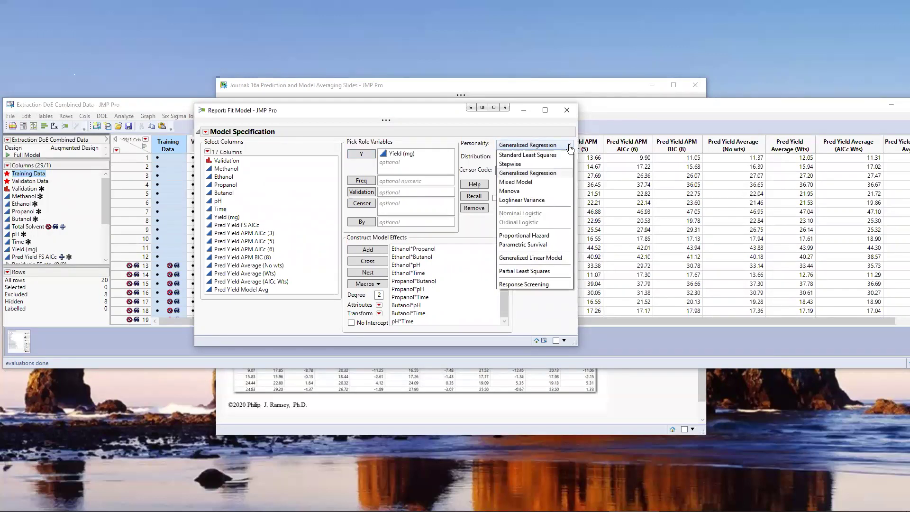
left_click(547, 165)
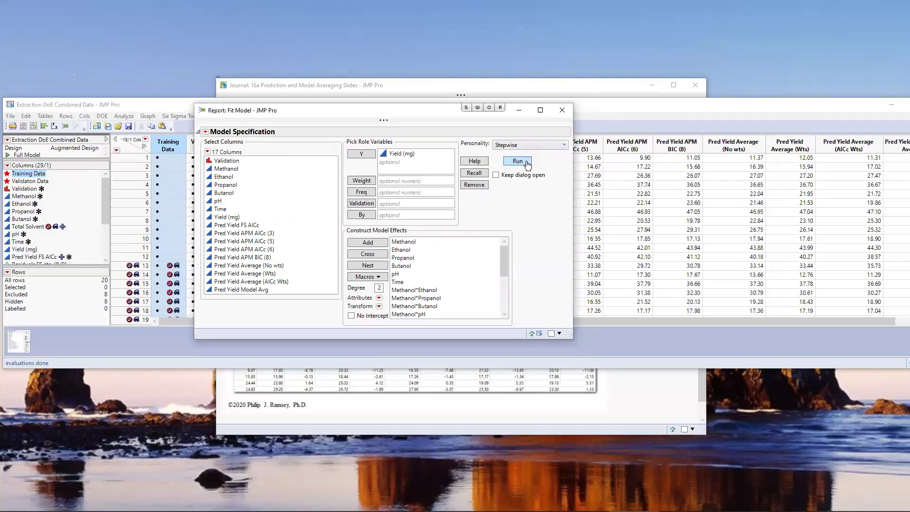
- Run forward stepwise with Minimum AICc, keeping Methanol, Ethanol, pH and Time, and fit the model
left_click(527, 163)
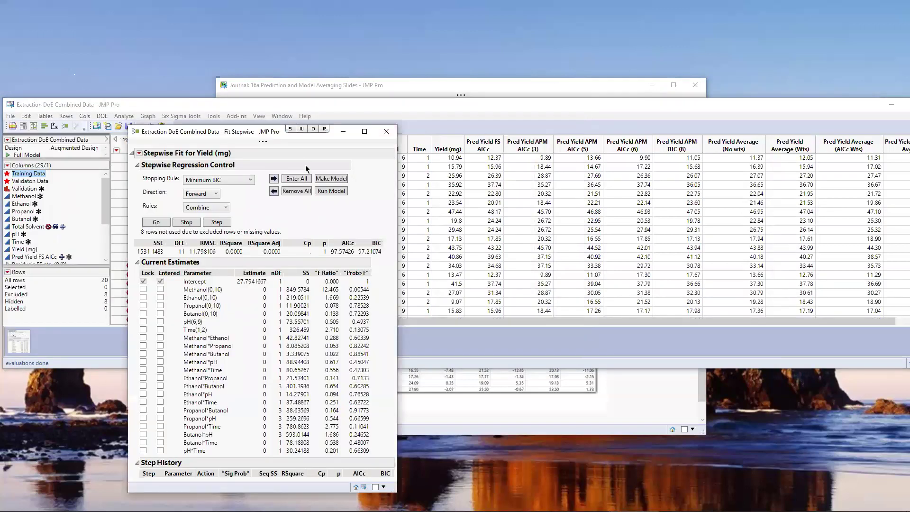
left_click(250, 181)
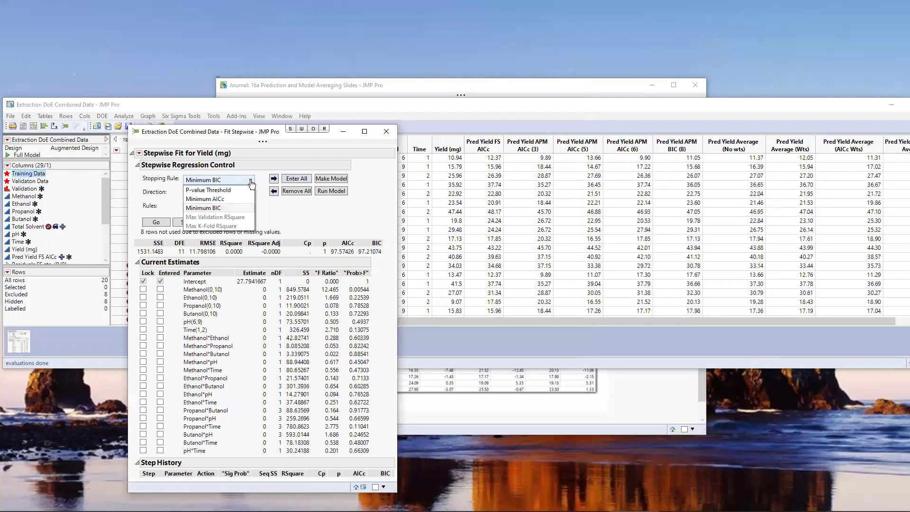
left_click(233, 199)
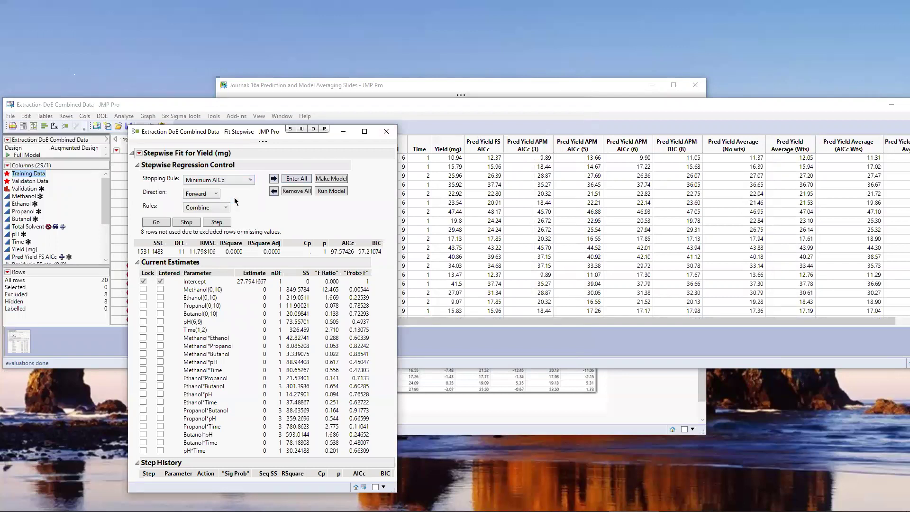
left_click(158, 223)
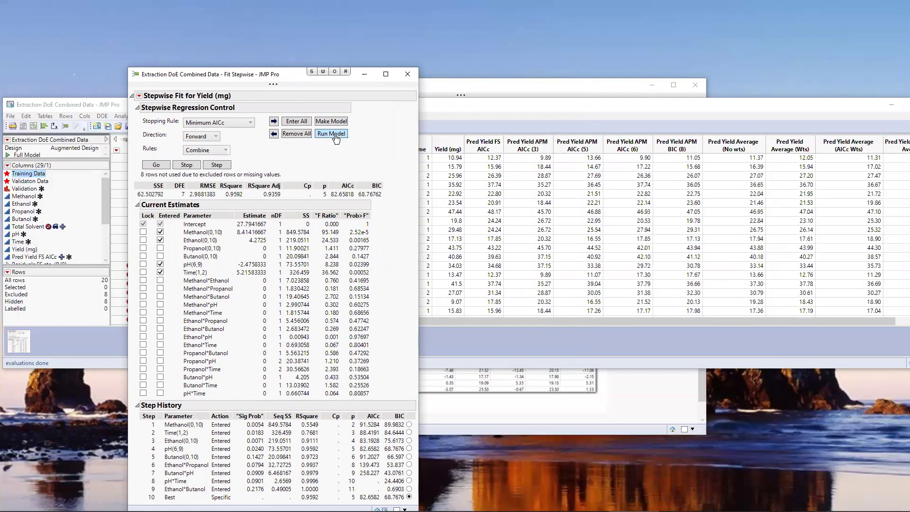
left_click(335, 133)
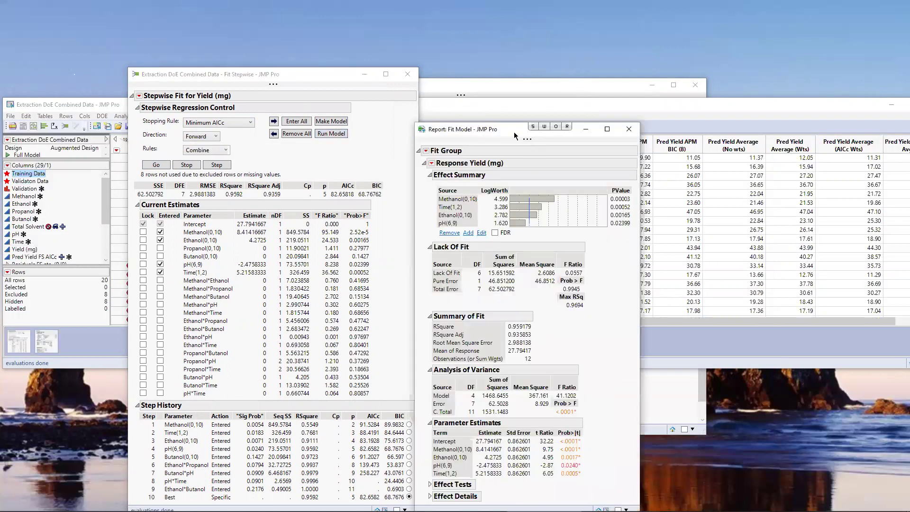
left_click(628, 130)
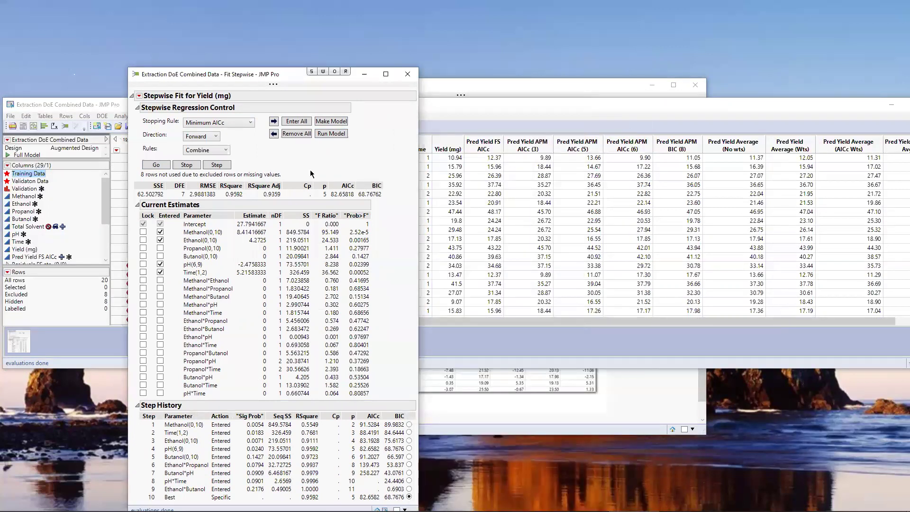
- Close the stepwise report and enlarge the table scripts panel to list every saved script
left_click(407, 74)
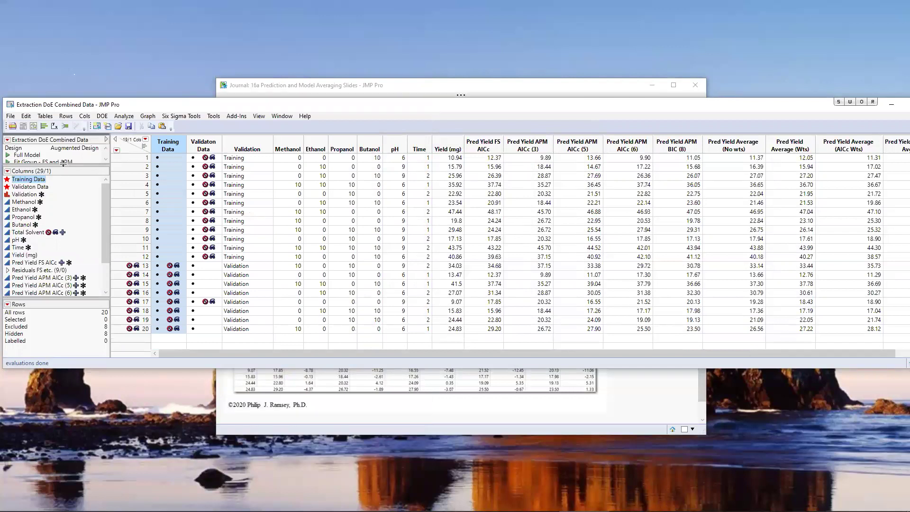
left_click_drag(65, 165, 65, 205)
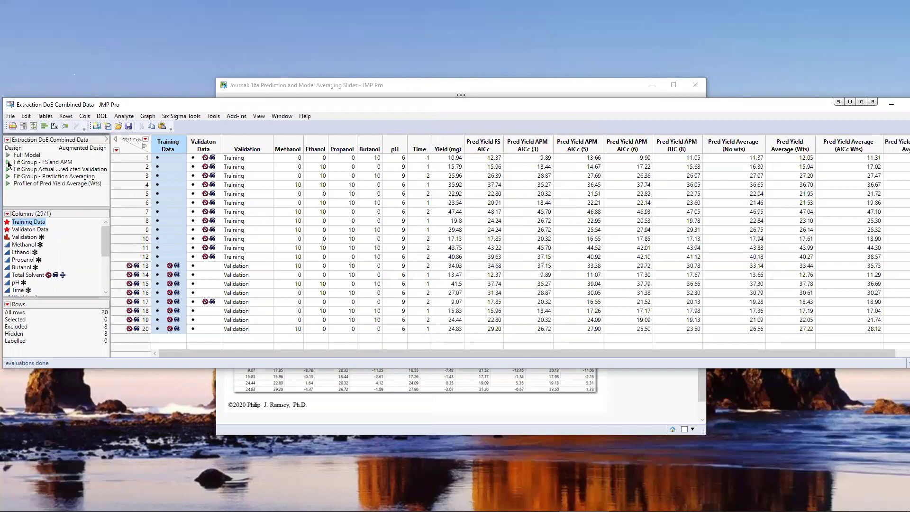
- Run the Fit Group - FS and APM script and scroll through the Yield (mg) model fits
left_click(8, 162)
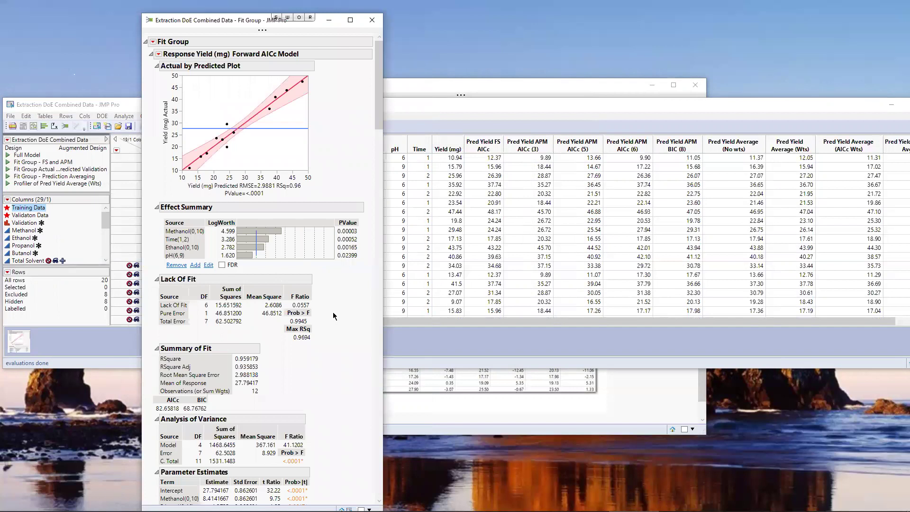
scroll(340, 304, "down", 5)
scroll(341, 294, "down", 5)
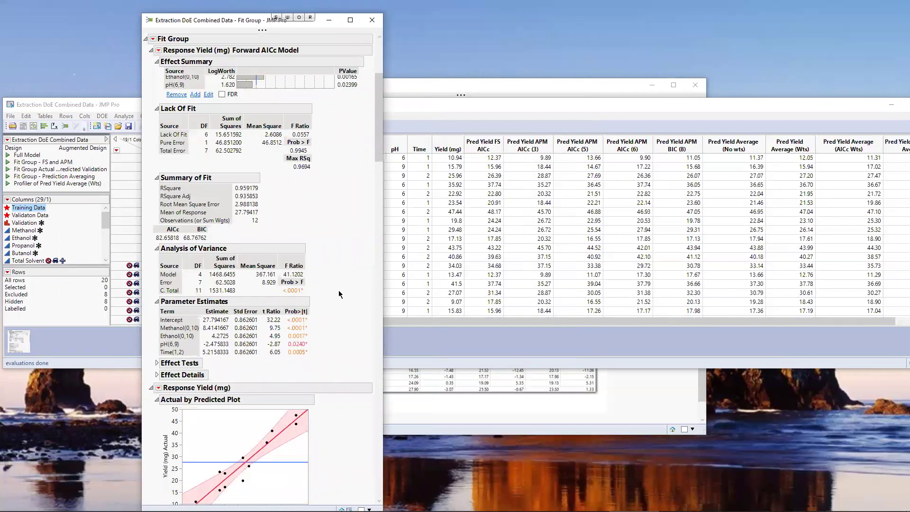
scroll(339, 290, "down", 12)
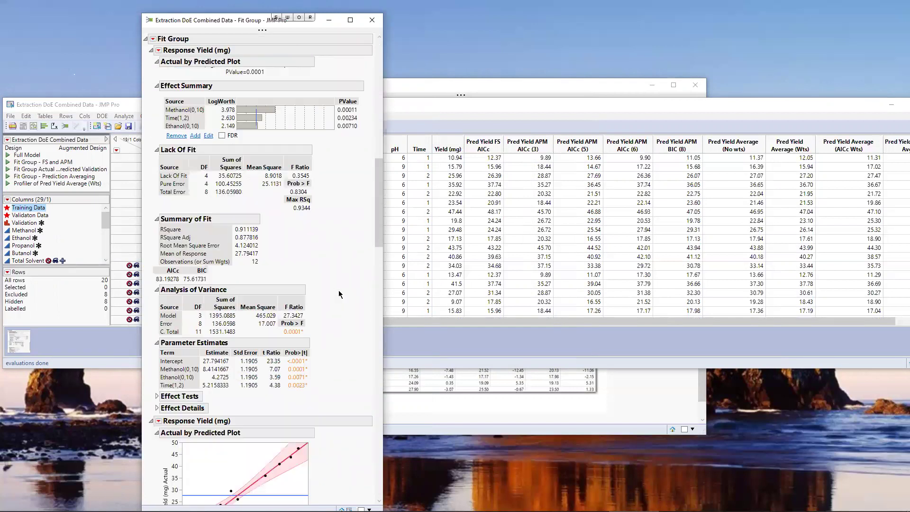
scroll(338, 294, "down", 15)
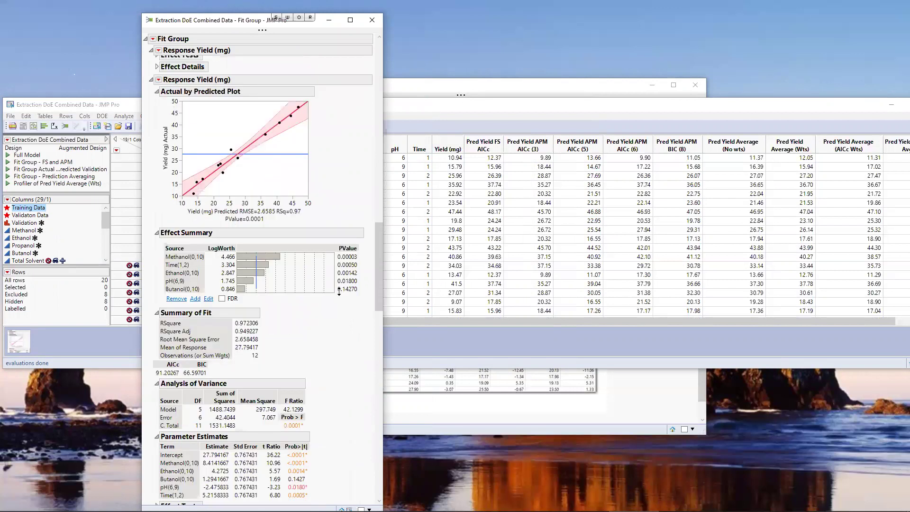
scroll(339, 292, "down", 20)
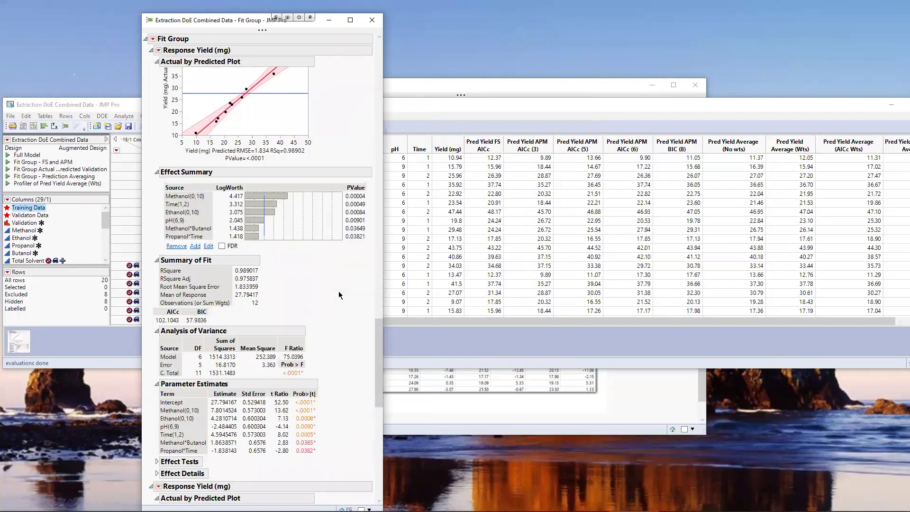
scroll(339, 295, "down", 4)
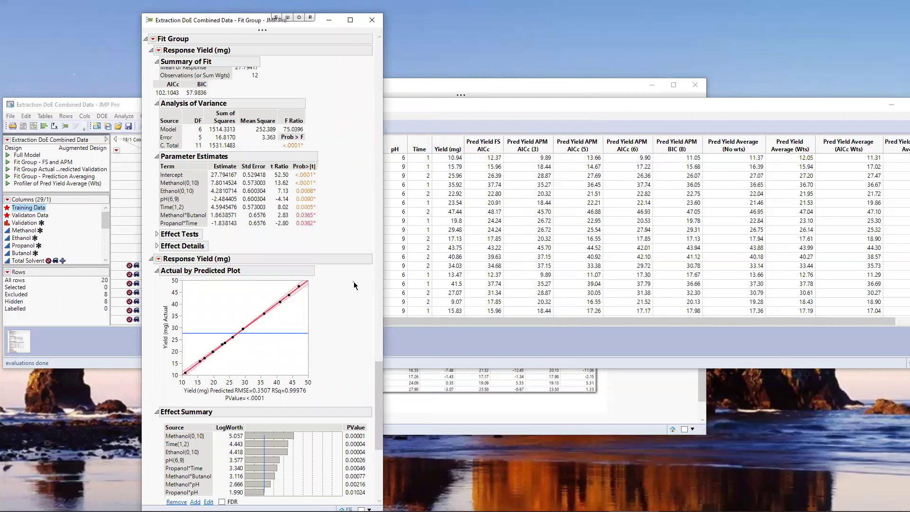
- Highlight the near-perfect Actual by Predicted plot and dismiss its options menu without choosing anything
mouse_move(354, 285)
left_mouse_down()
mouse_move(336, 272)
mouse_move(250, 282)
mouse_move(199, 327)
mouse_move(163, 376)
mouse_move(274, 327)
mouse_move(340, 276)
left_mouse_up()
right_click(340, 273)
key("Escape")
- Close the Fit Group report, advance the journal two slides to Prediction Averaging, and refocus the data table
left_click(371, 21)
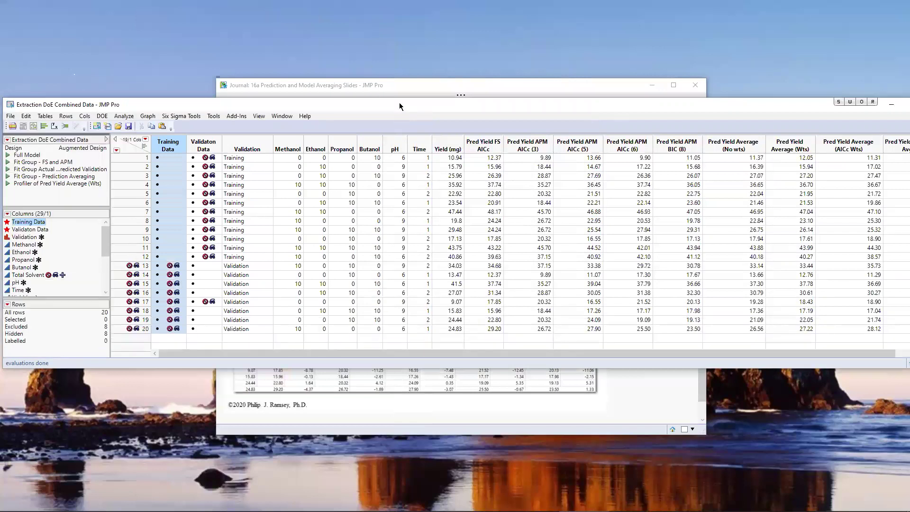
left_click_drag(400, 101, 445, 69)
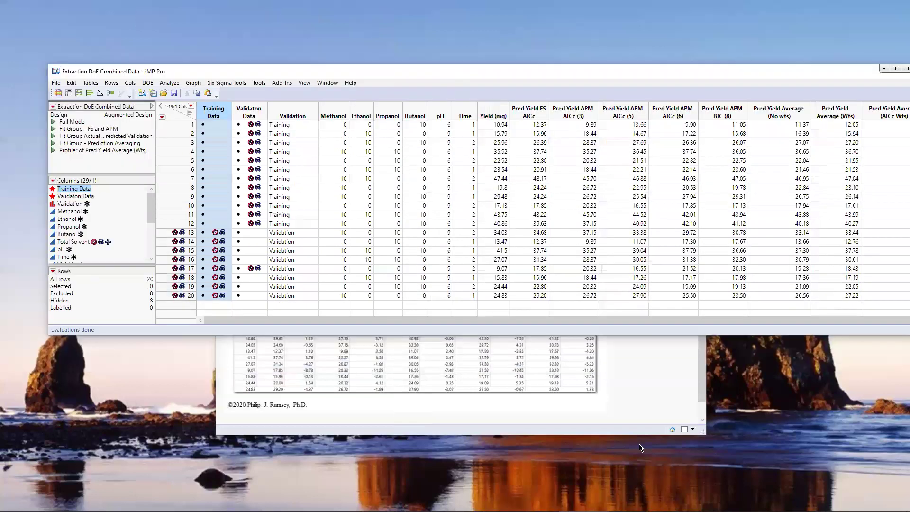
left_click(639, 407)
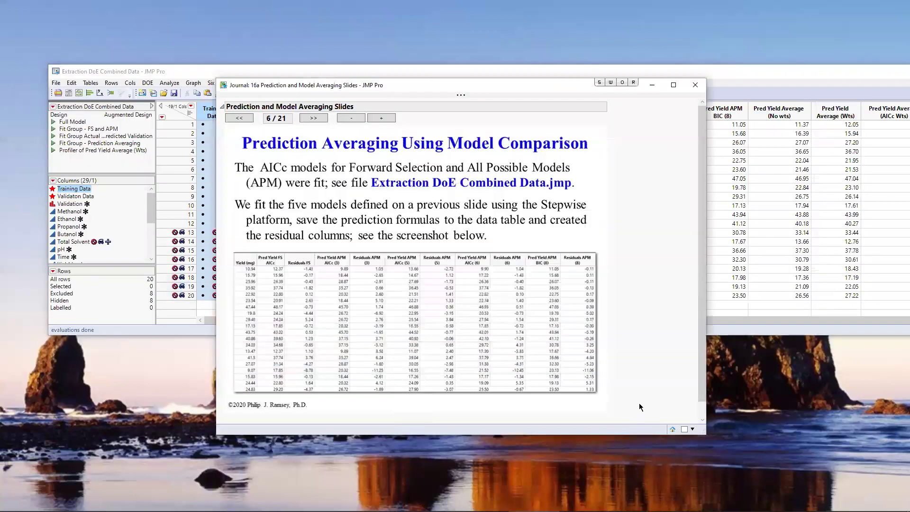
left_click(315, 119)
left_click(315, 120)
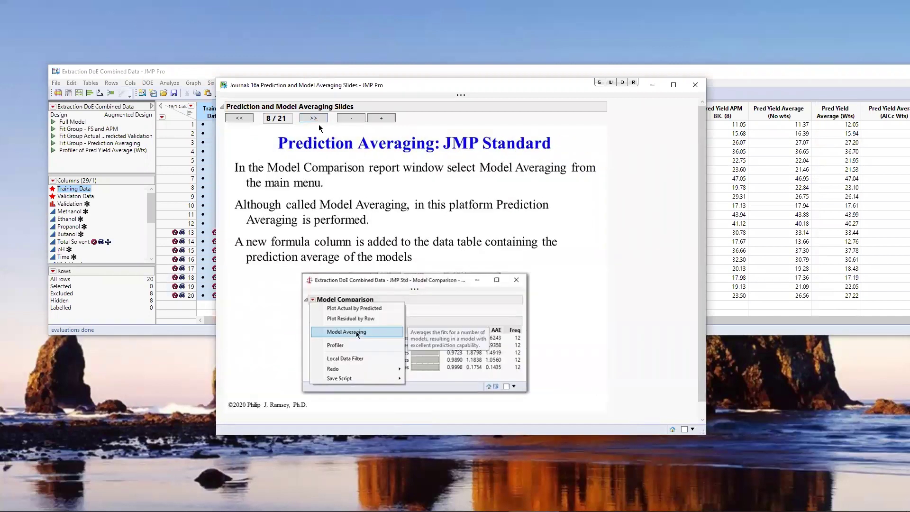
left_click(752, 74)
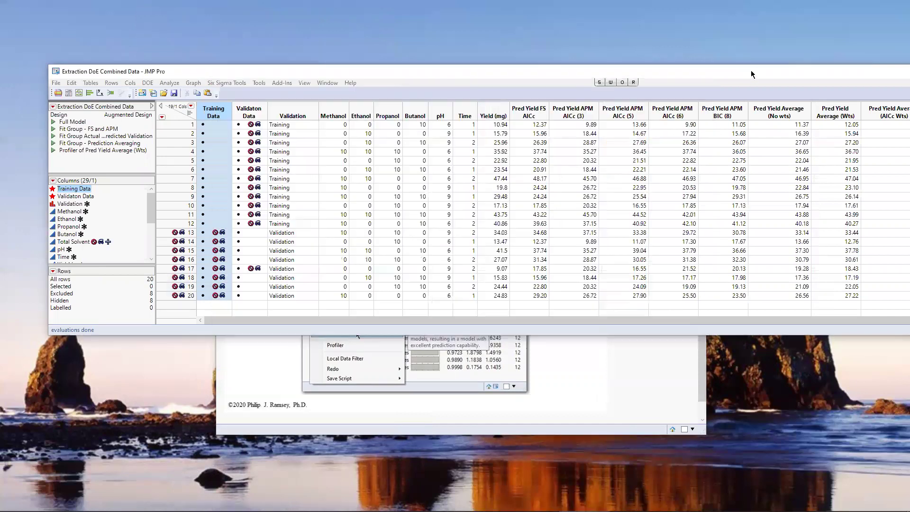
- Run Model Comparison with the five Pred Yield columns as predictors, then open its red-triangle options
left_click(171, 85)
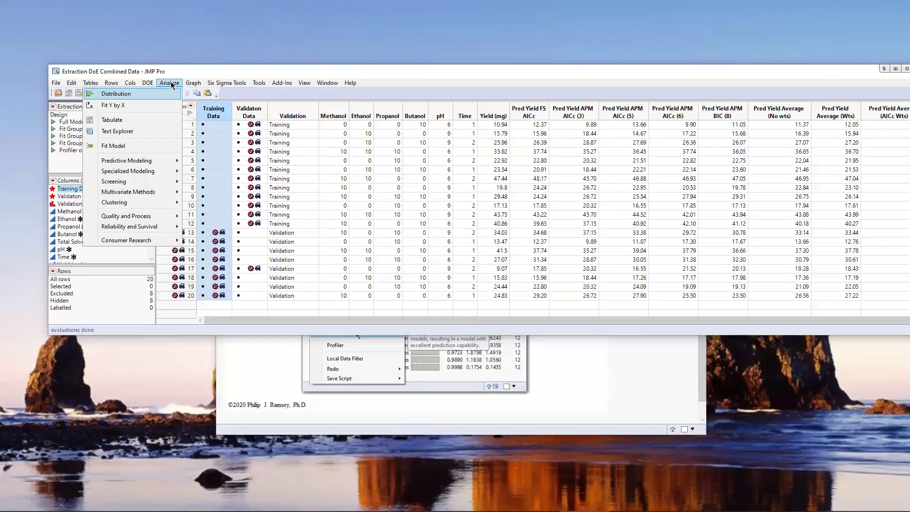
mouse_move(190, 85)
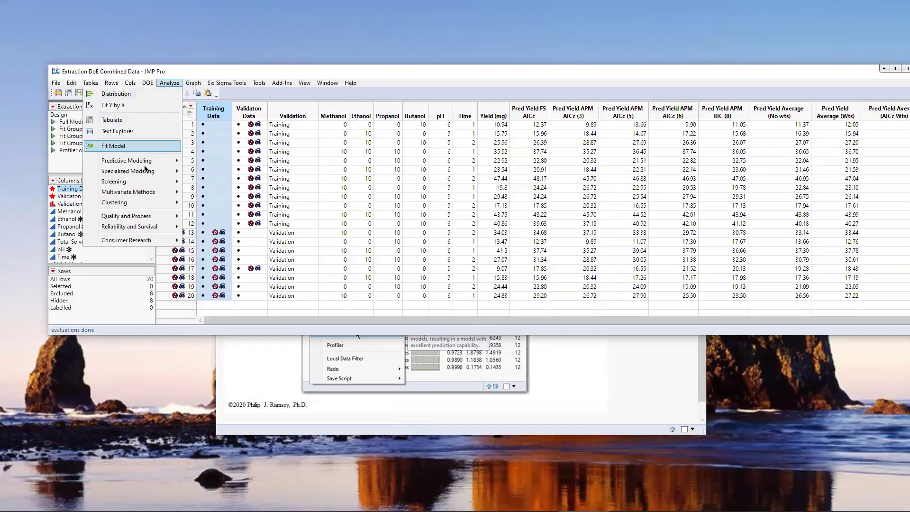
mouse_move(144, 162)
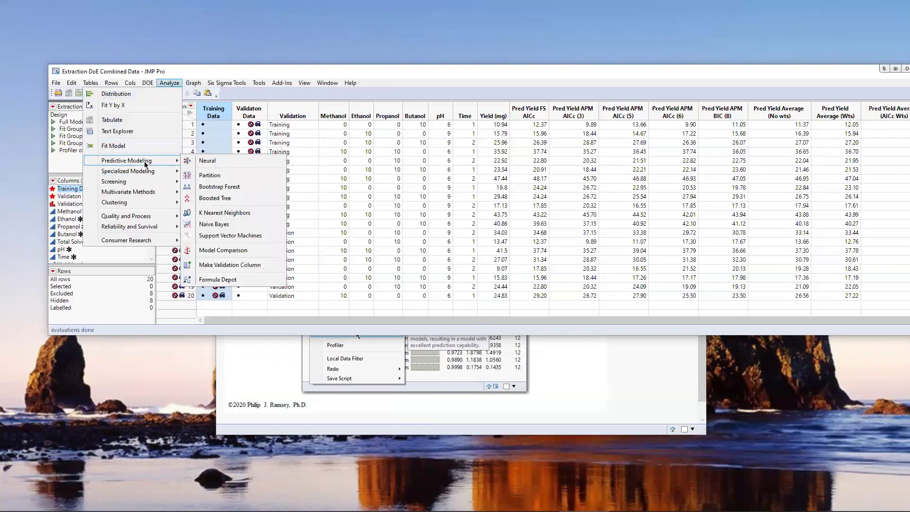
left_click(229, 252)
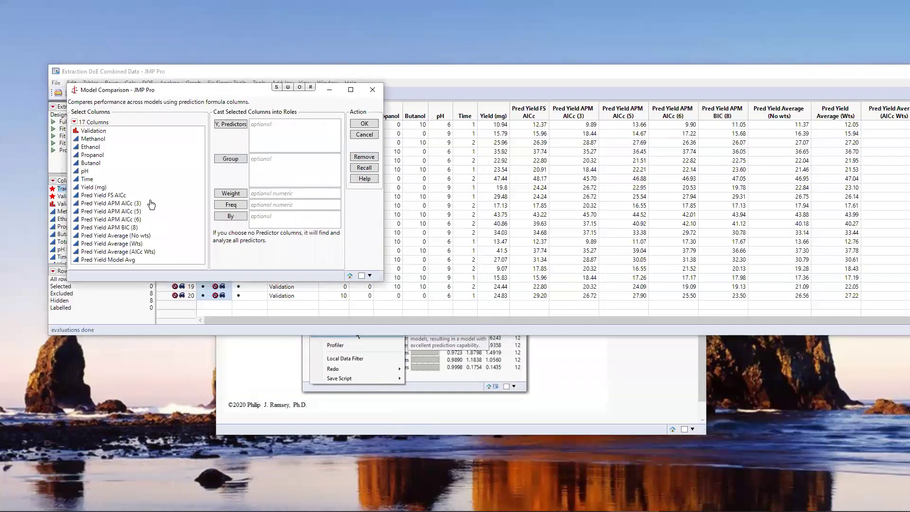
left_click_drag(137, 195, 145, 229)
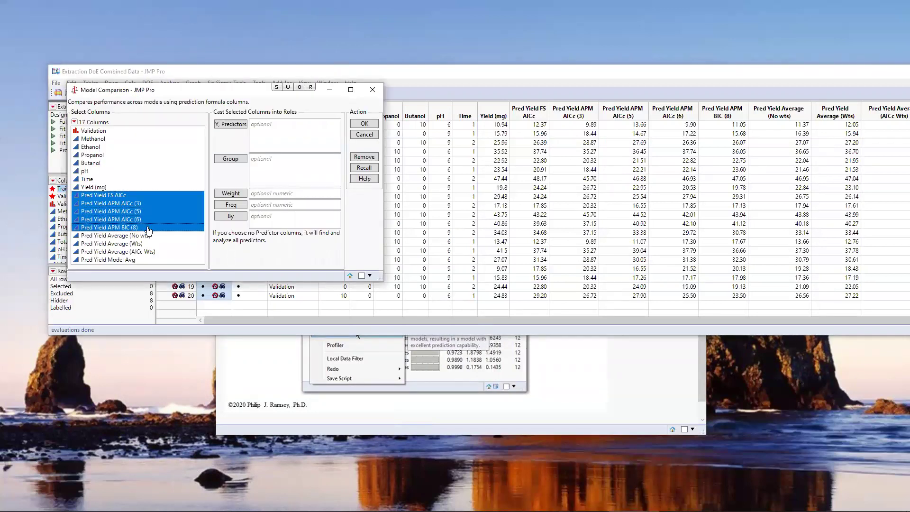
left_click(237, 125)
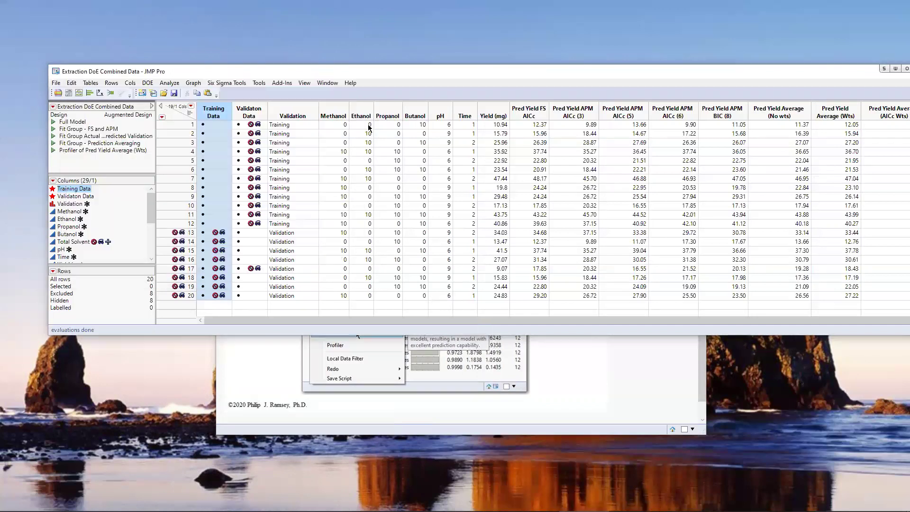
left_click(365, 124)
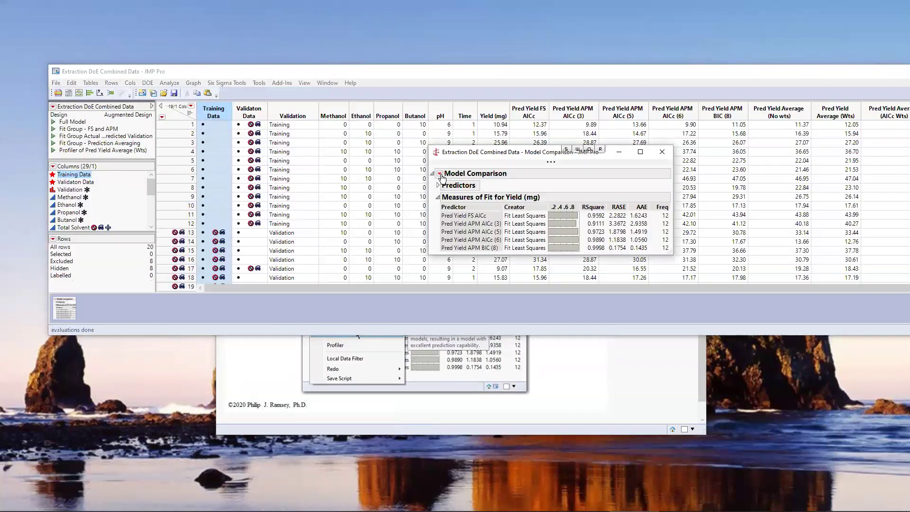
left_click(441, 174)
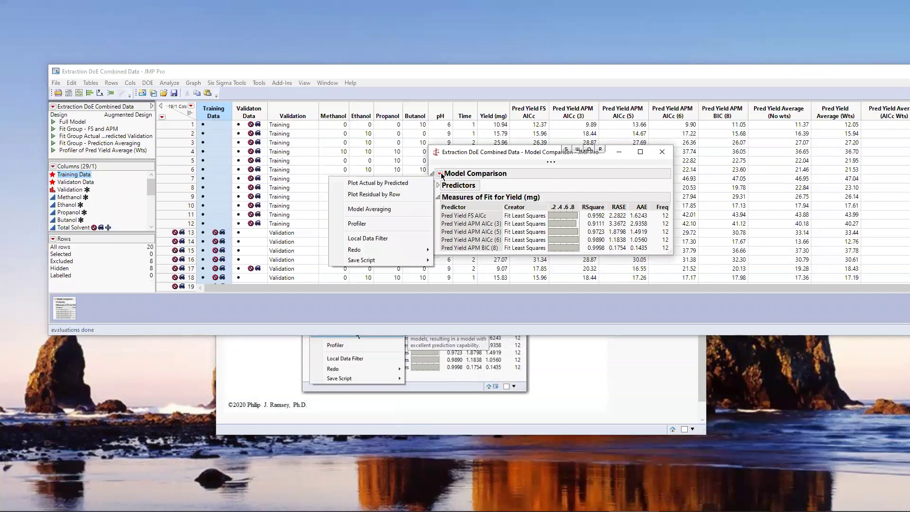
- Choose Model Averaging to add an averaged-prediction column, then close the Model Comparison report
left_click(413, 208)
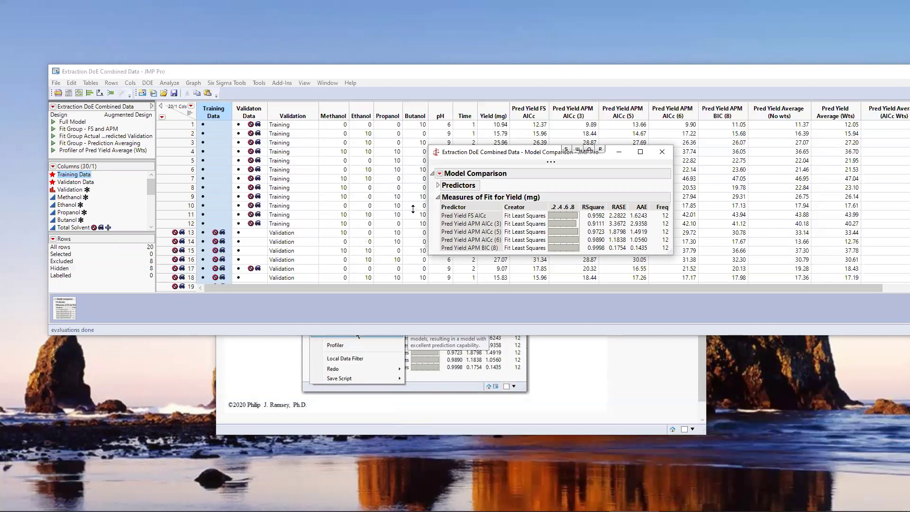
left_click(662, 151)
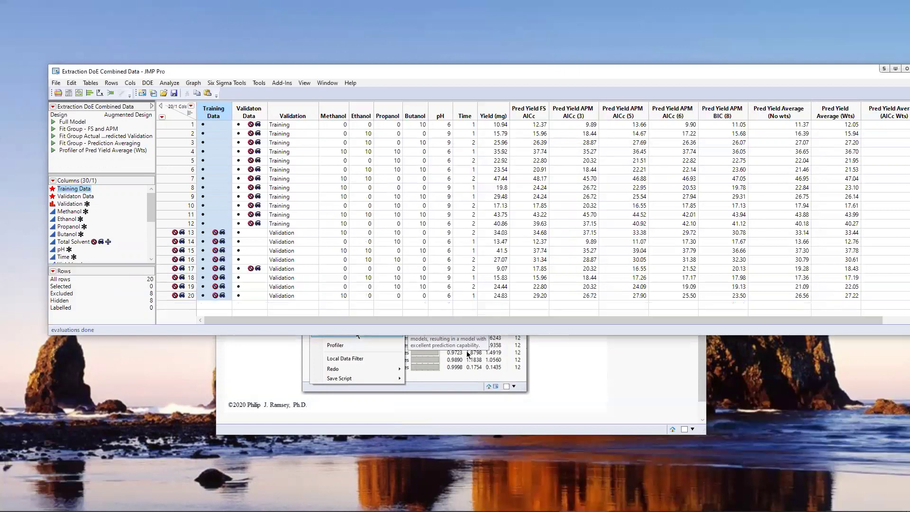
left_click_drag(348, 318, 853, 91)
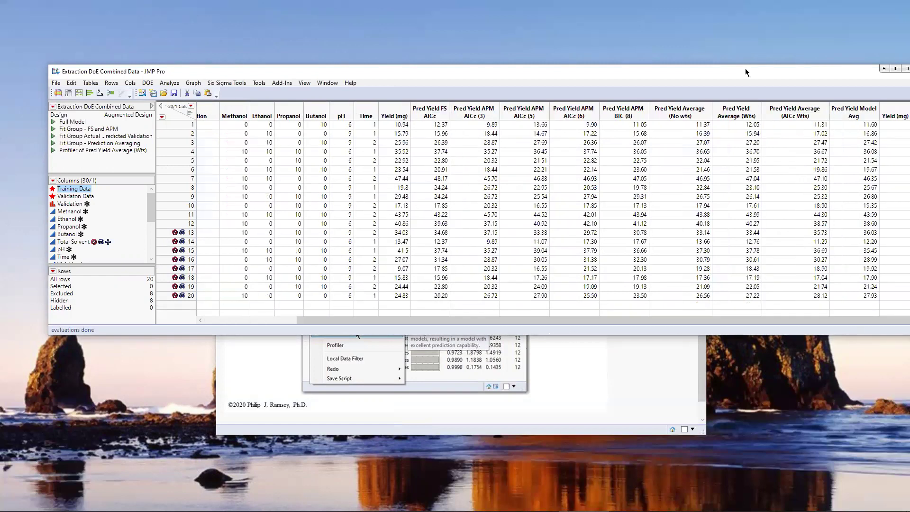
left_click_drag(746, 74, 571, 85)
- Inspect the Yield (mg) Avg Predictor column's formula, then delete that column
left_click(737, 126)
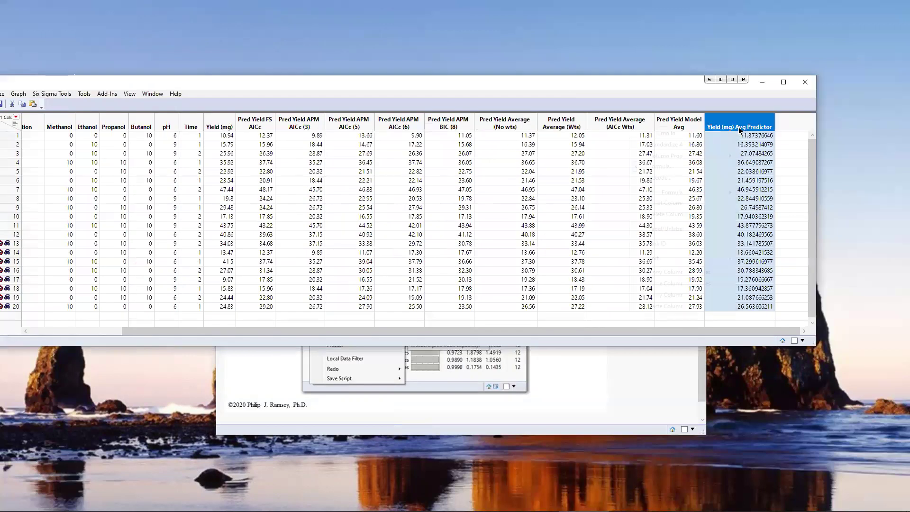
right_click(737, 126)
left_click(675, 166)
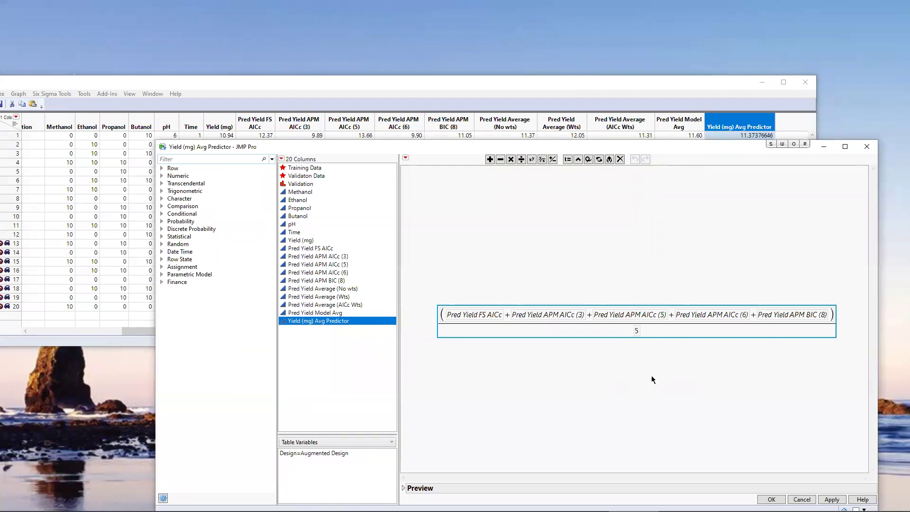
left_click(867, 148)
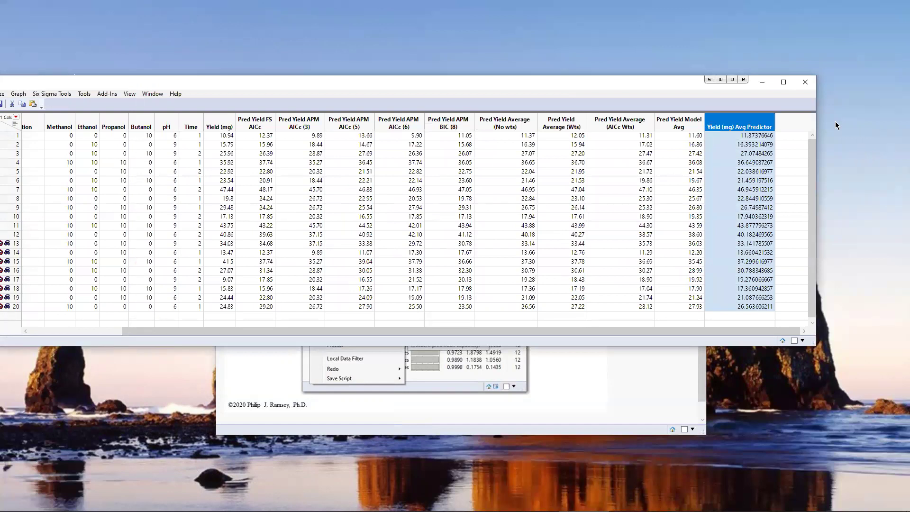
right_click(730, 127)
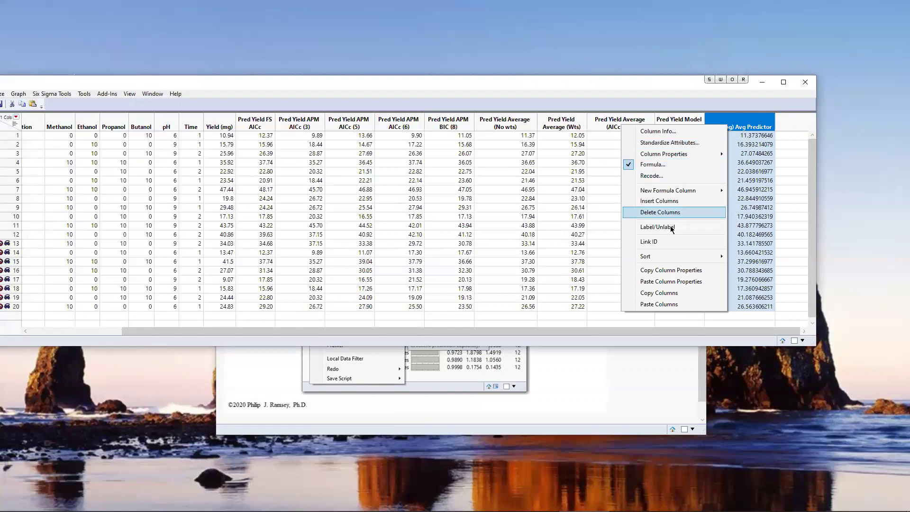
left_click(675, 211)
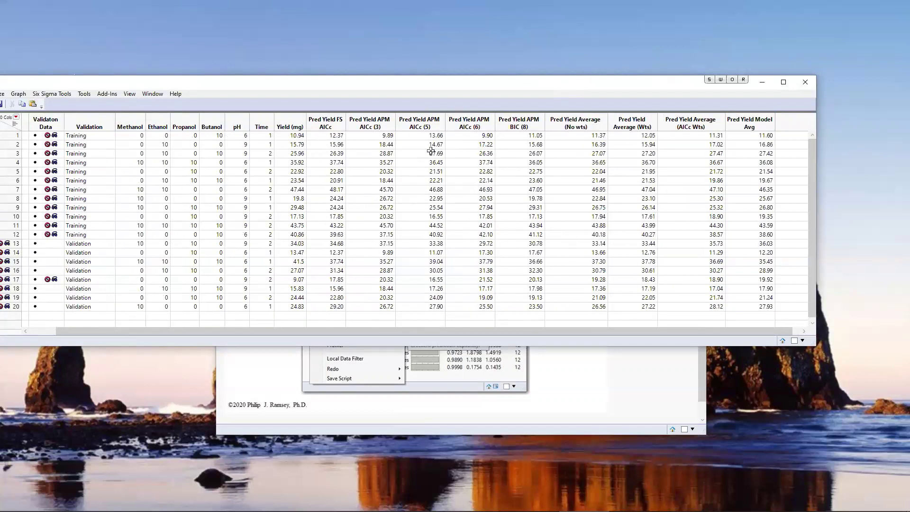
- View the Pred Yield Average (No wts) formula and close it unchanged
left_click(579, 121)
right_click(578, 120)
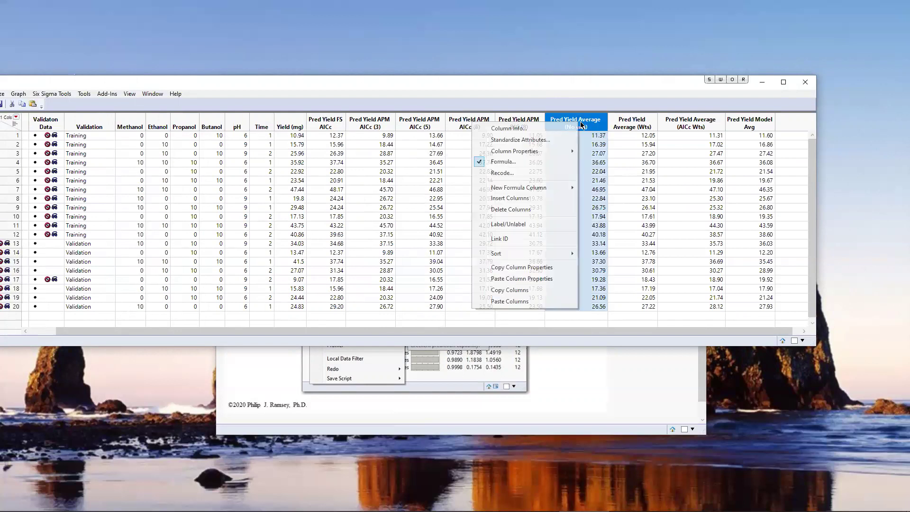
left_click(514, 161)
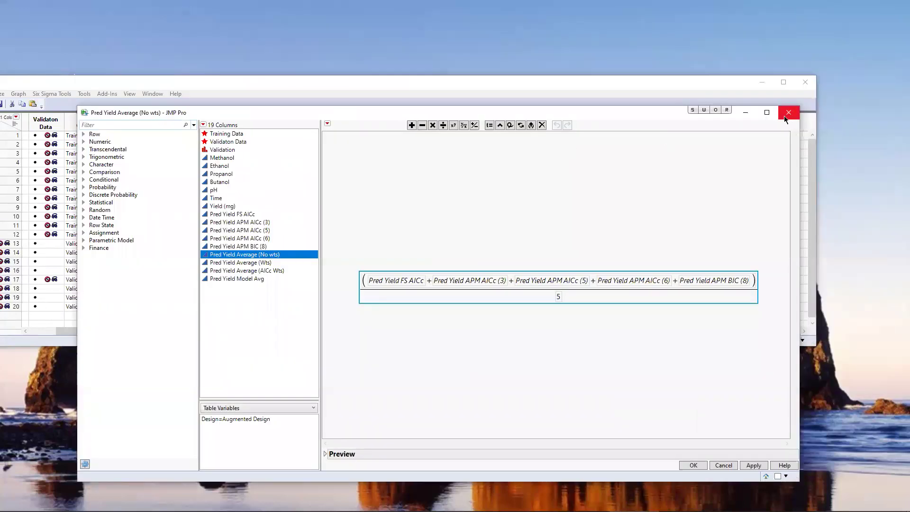
left_click(790, 114)
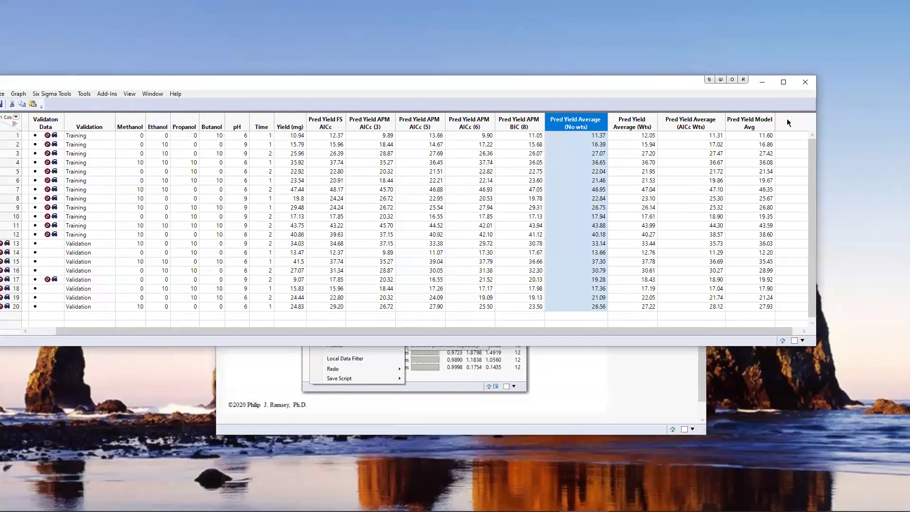
- Move the journal to slide 9 and mark the 1/5 weight per model with the pen
left_click(672, 359)
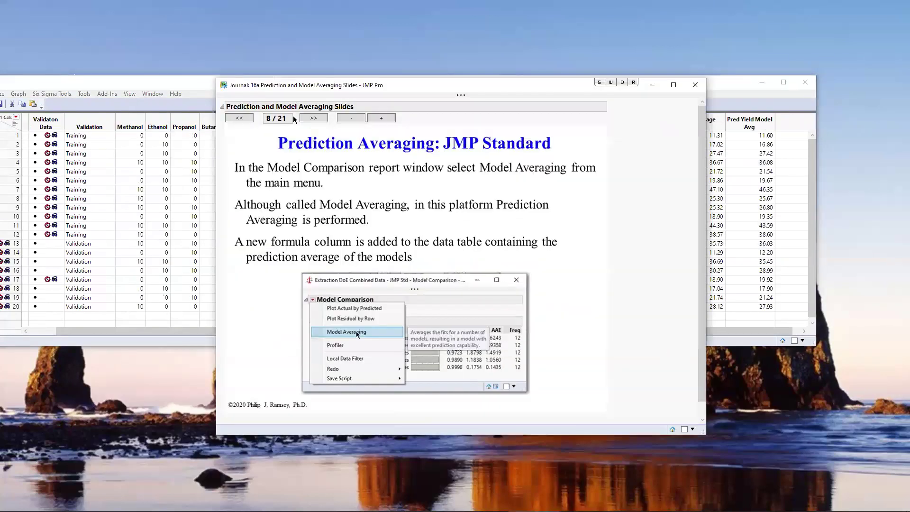
left_click(314, 119)
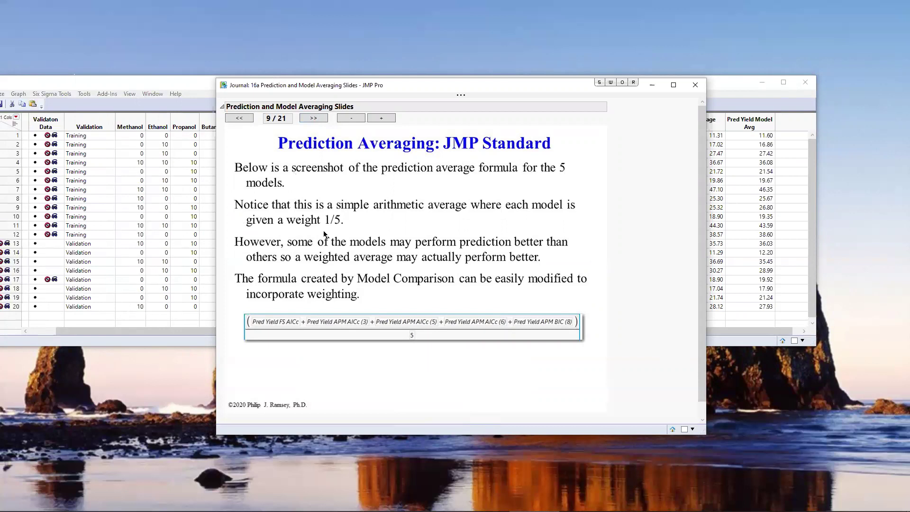
left_click_drag(323, 229, 350, 208)
- On slide 10, annotate the AICc weights phrase and the w_i formula, then clear the marks
left_click(314, 120)
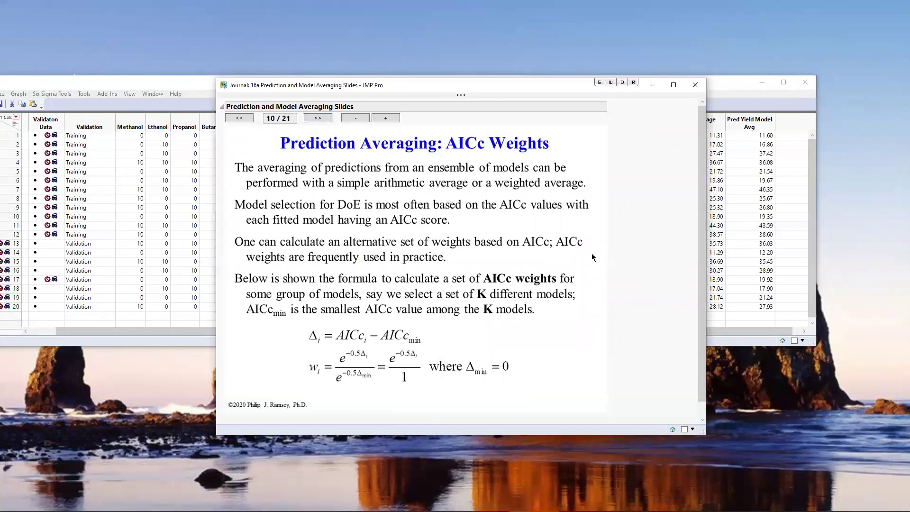
mouse_move(556, 269)
left_mouse_down()
mouse_move(485, 269)
mouse_move(472, 285)
mouse_move(646, 279)
mouse_move(467, 268)
left_mouse_up()
mouse_move(303, 354)
left_mouse_down()
mouse_move(302, 379)
mouse_move(350, 397)
mouse_move(438, 399)
mouse_move(535, 371)
mouse_move(511, 350)
mouse_move(264, 354)
mouse_move(300, 373)
left_mouse_up()
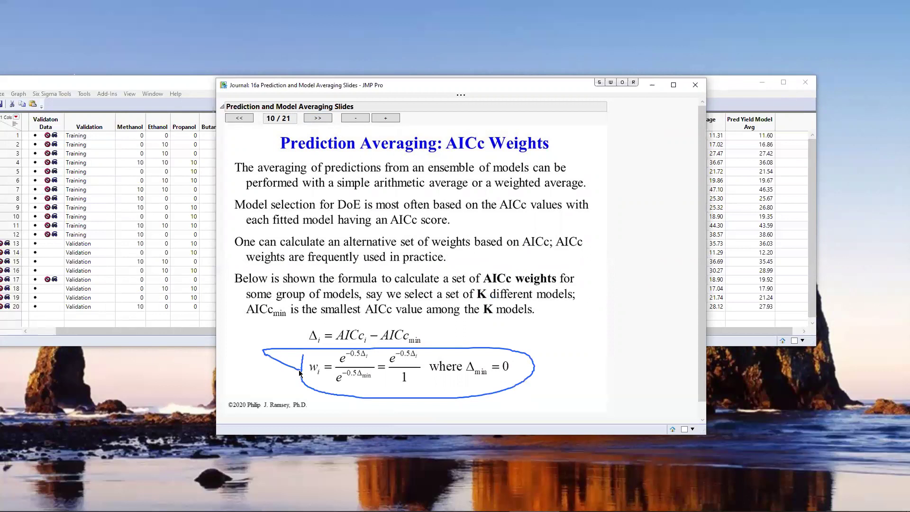
key("Escape")
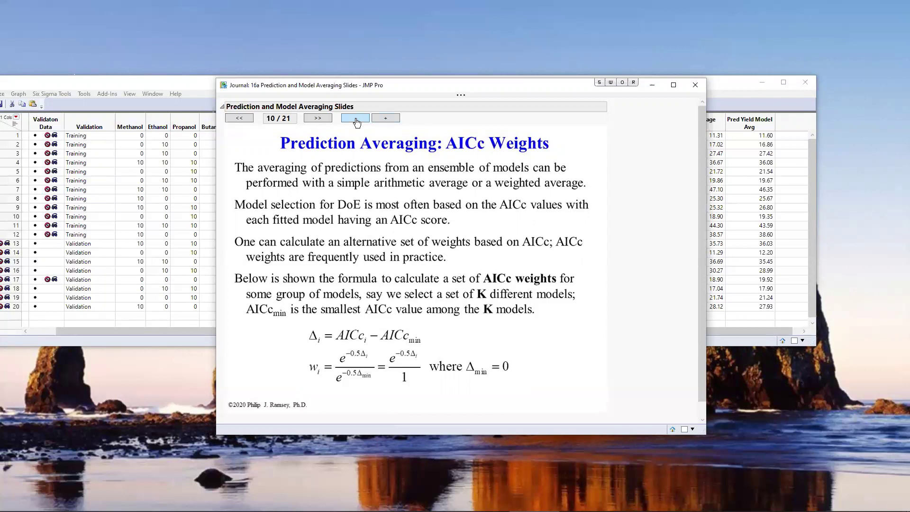
- On slide 11, mark the AICc Wt columns, Exp and Col Sum formulas, then advance to slide 12
left_click(318, 119)
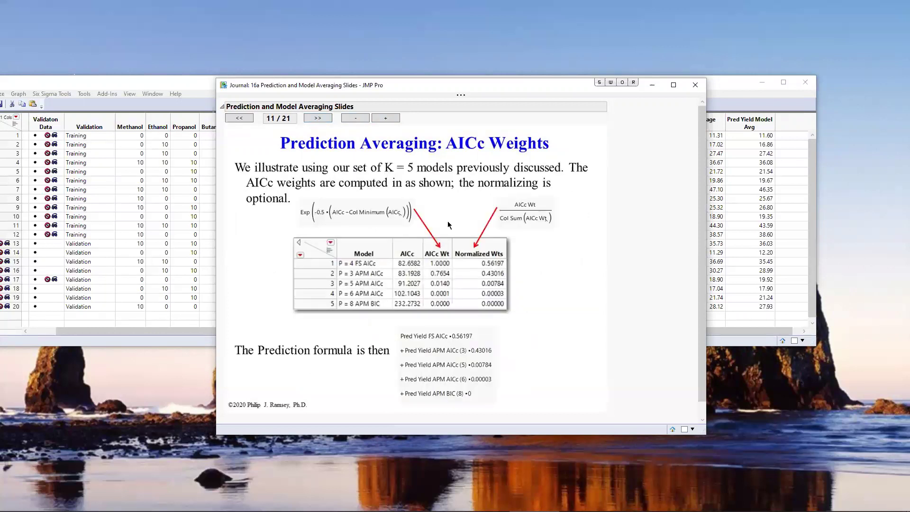
mouse_move(449, 222)
left_mouse_down()
mouse_move(412, 295)
mouse_move(438, 321)
mouse_move(460, 274)
mouse_move(443, 183)
left_mouse_up()
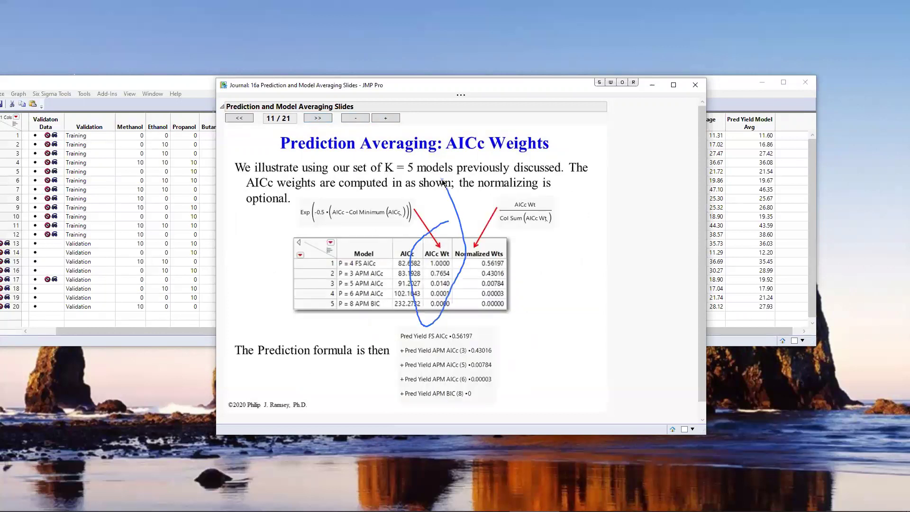
key("Escape")
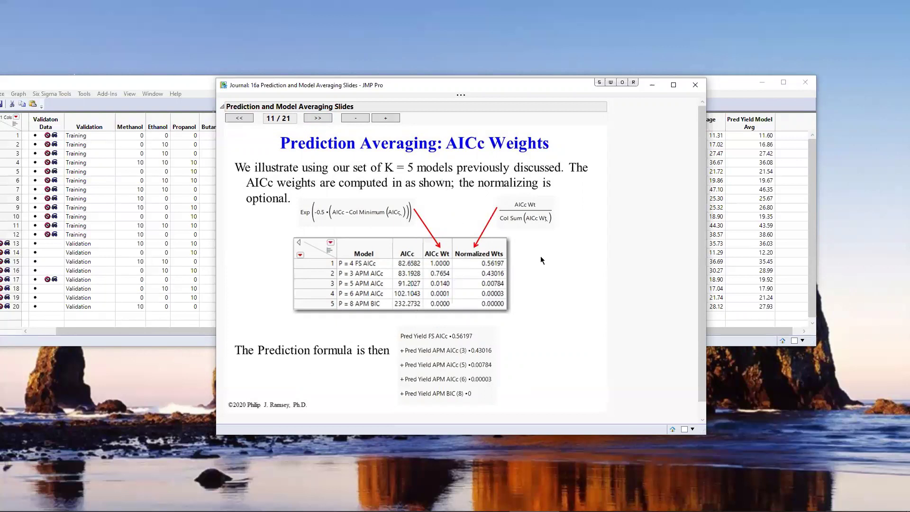
mouse_move(443, 192)
left_mouse_down()
mouse_move(376, 175)
mouse_move(306, 177)
mouse_move(292, 229)
mouse_move(348, 243)
mouse_move(454, 199)
mouse_move(370, 176)
left_mouse_up()
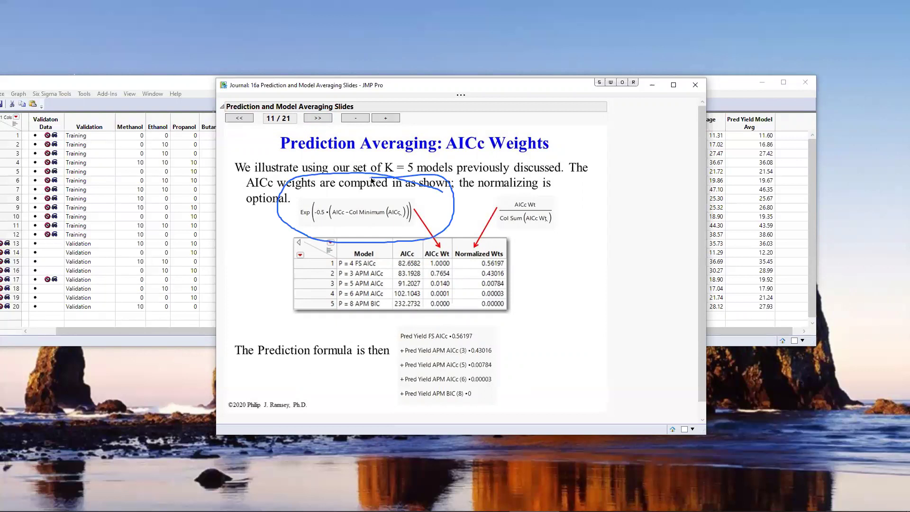
key("Escape")
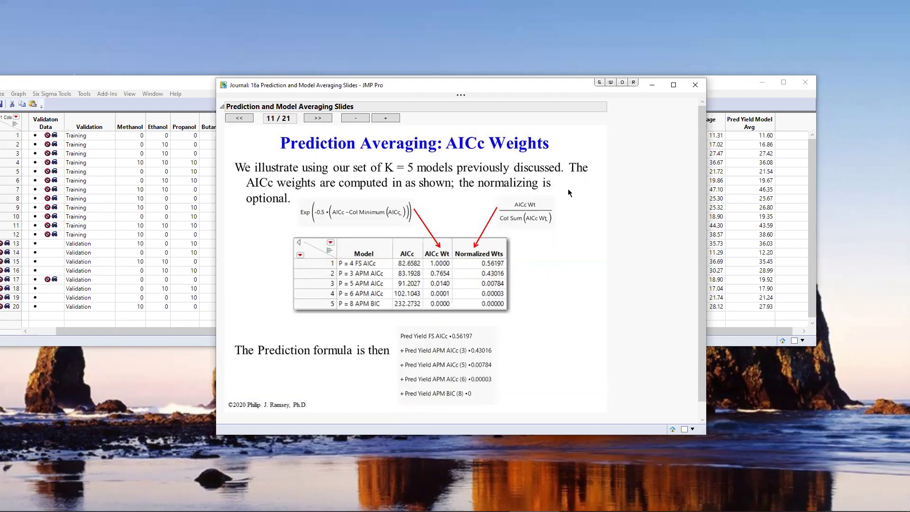
mouse_move(568, 189)
left_mouse_down()
mouse_move(512, 183)
mouse_move(474, 209)
mouse_move(592, 180)
mouse_move(542, 183)
left_mouse_up()
key("Escape")
left_click(315, 122)
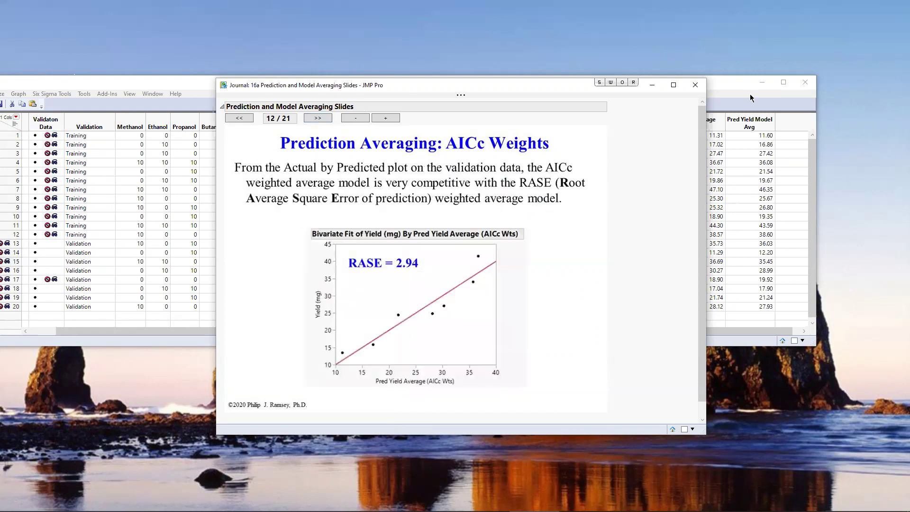
- Inspect the Pred Yield Average (AICc Wts) formula in the data table and close it unchanged
left_click(728, 86)
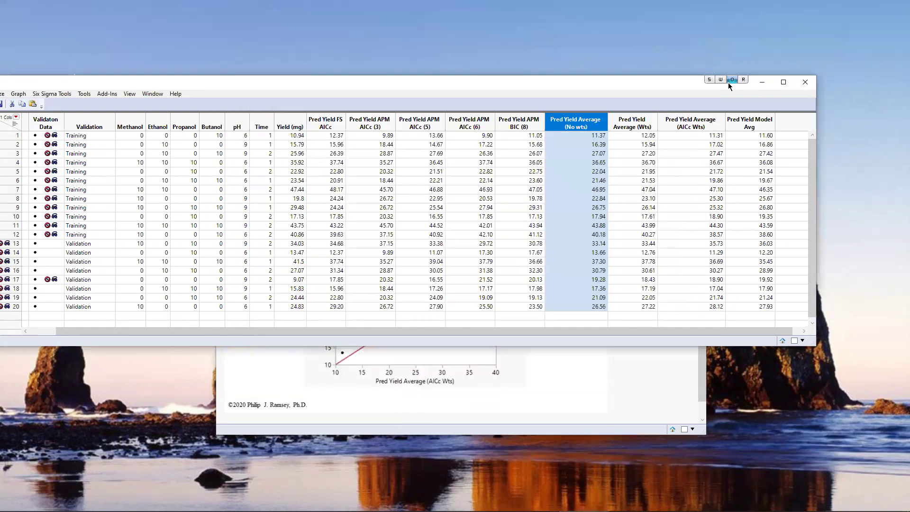
left_click(639, 119)
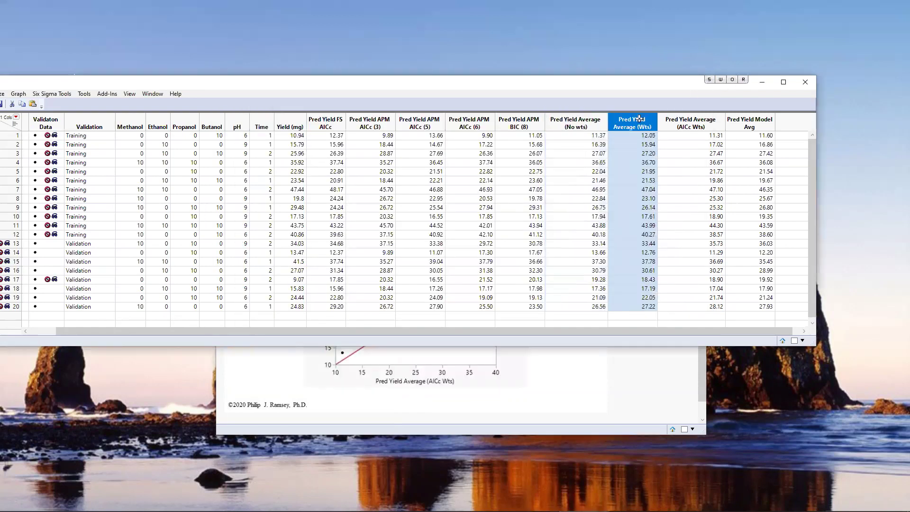
left_click(692, 128)
right_click(693, 129)
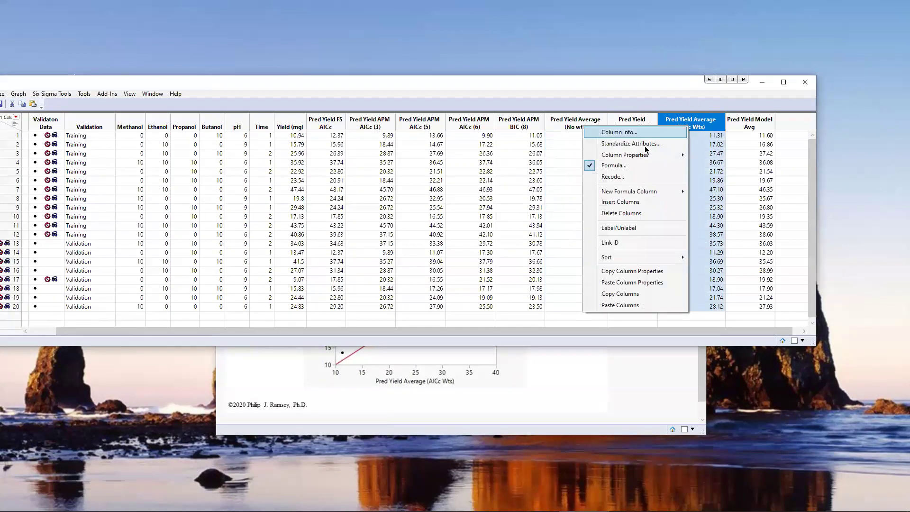
left_click(625, 165)
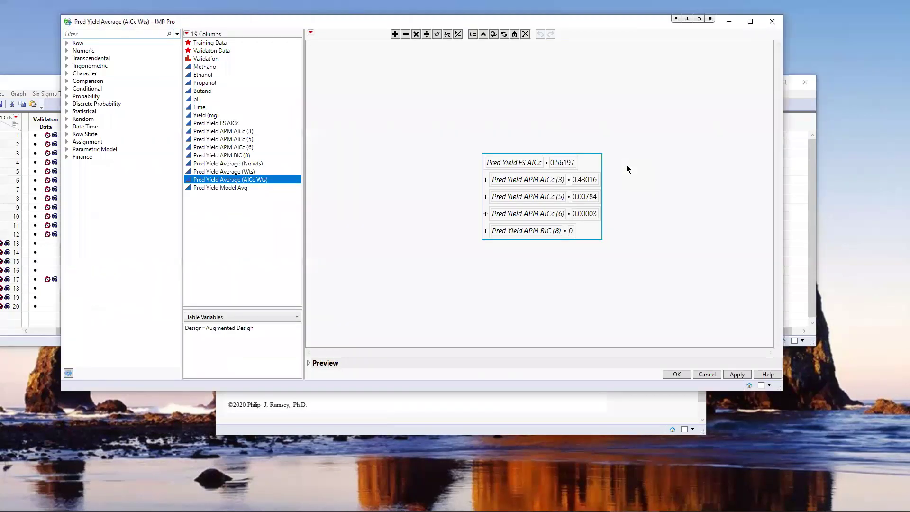
left_click(677, 374)
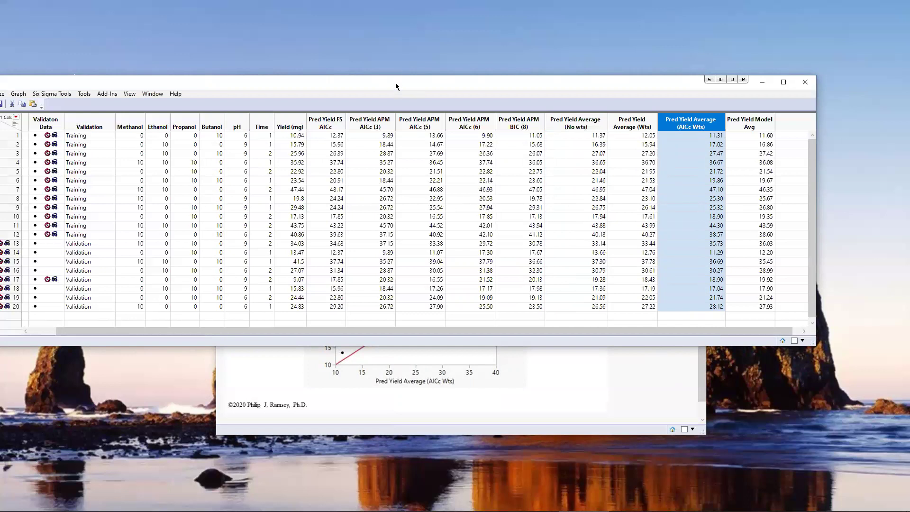
left_click_drag(396, 83, 527, 70)
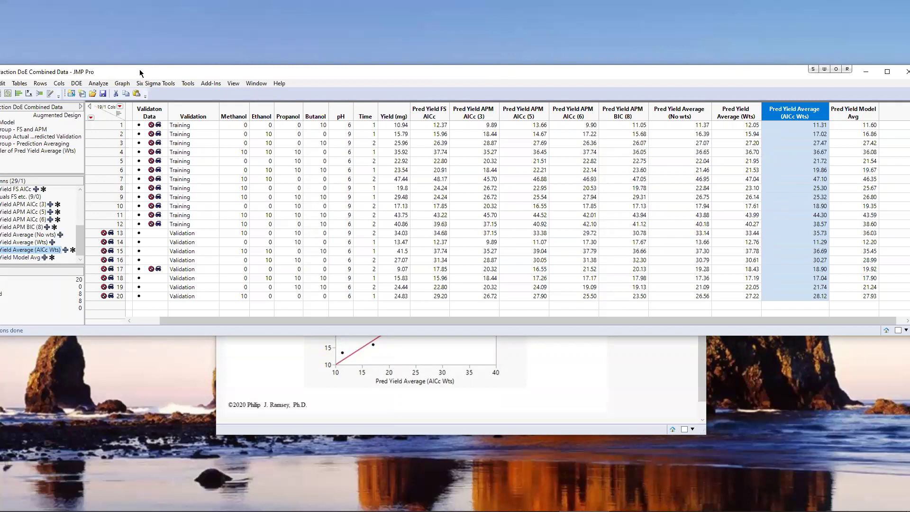
- Clear all row states, copy Validaton Data's saved states to the rows, and select row 17
left_click_drag(148, 71, 202, 59)
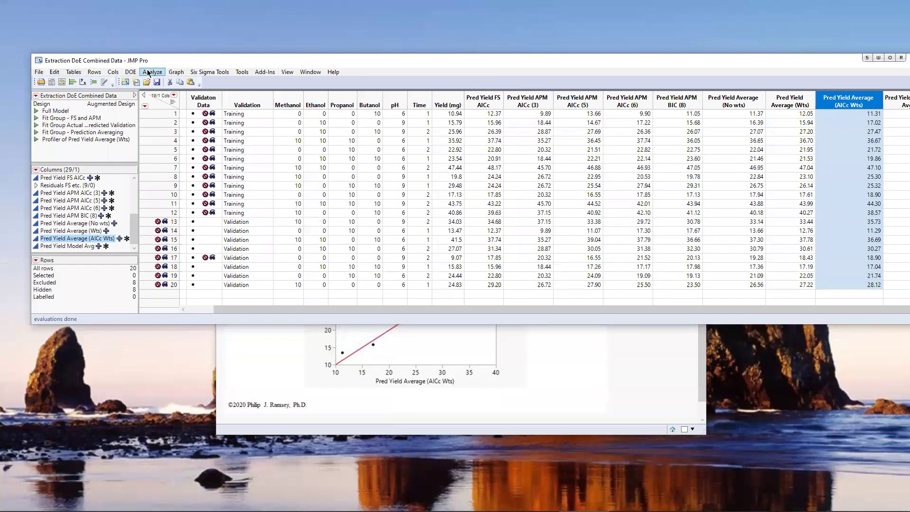
left_click(103, 72)
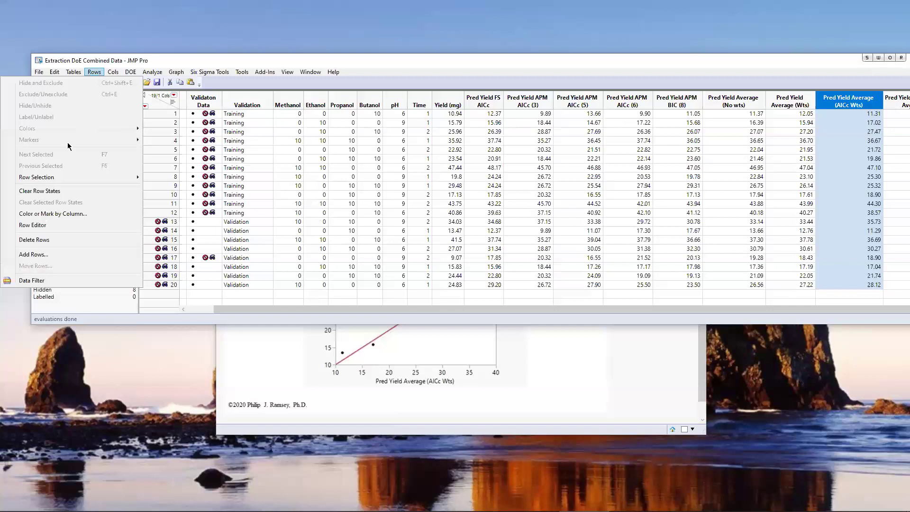
left_click(53, 192)
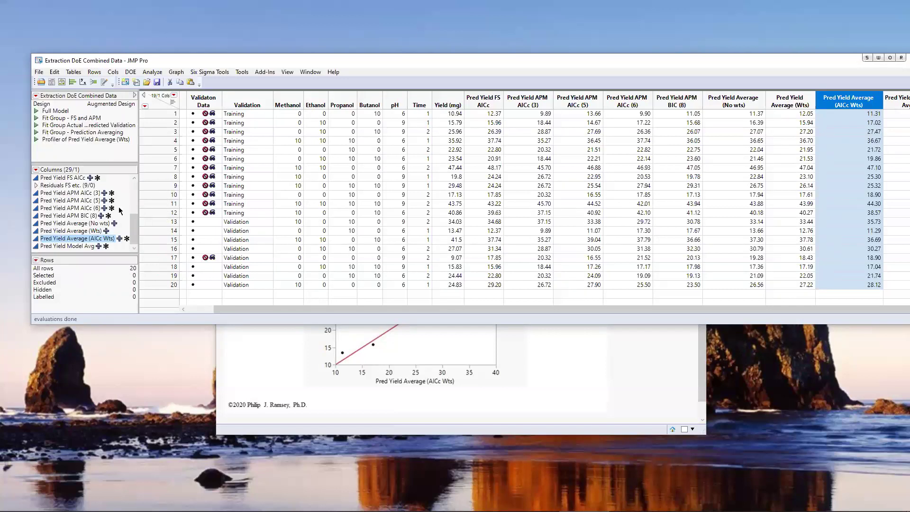
left_click_drag(134, 227, 138, 161)
left_click(36, 187)
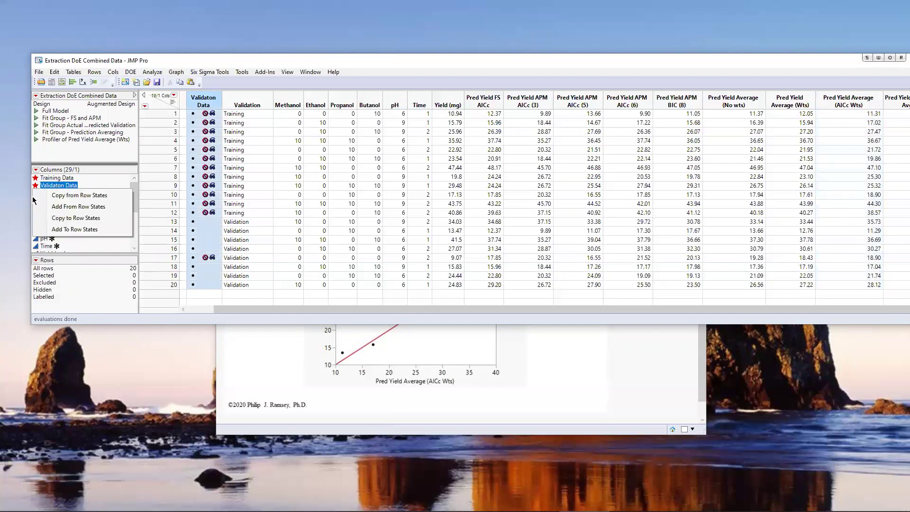
left_click(70, 218)
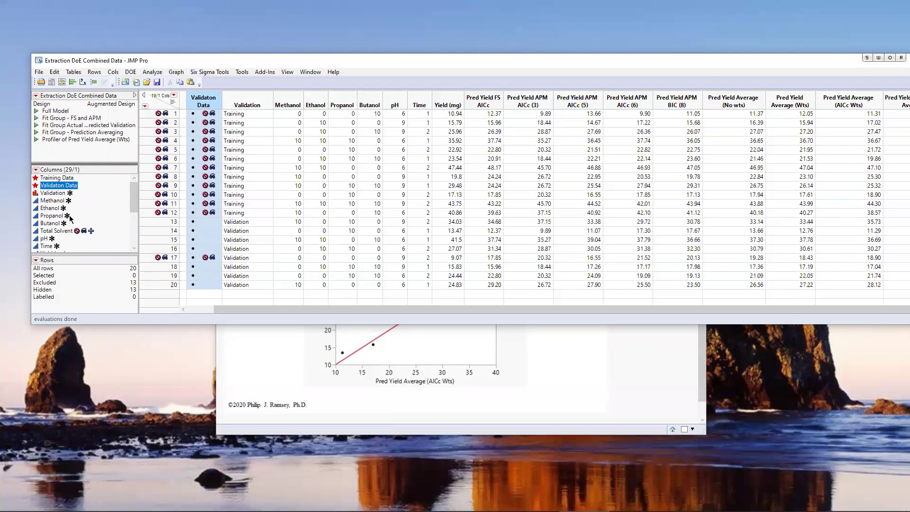
left_click(142, 257)
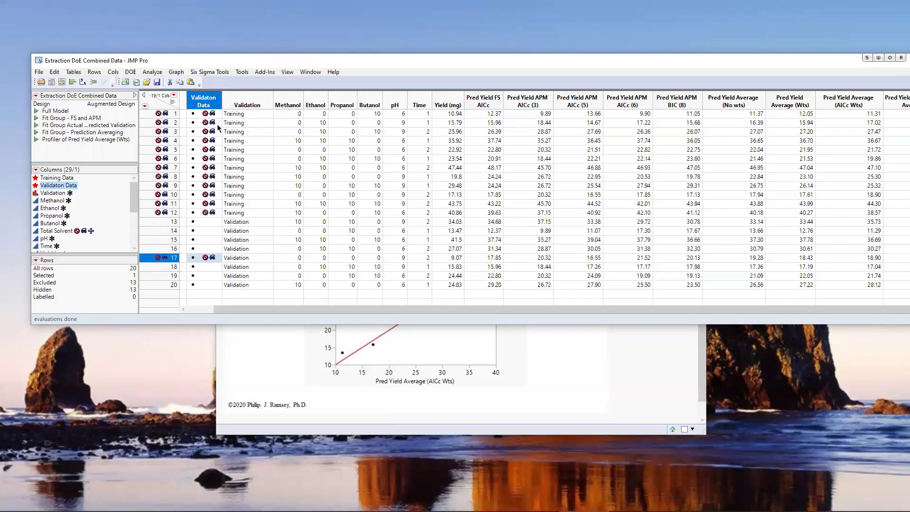
- Run Model Comparison on Pred Yield Average (AICc Wts) with an Actual by Predicted plot, deselecting row 17
left_click(158, 72)
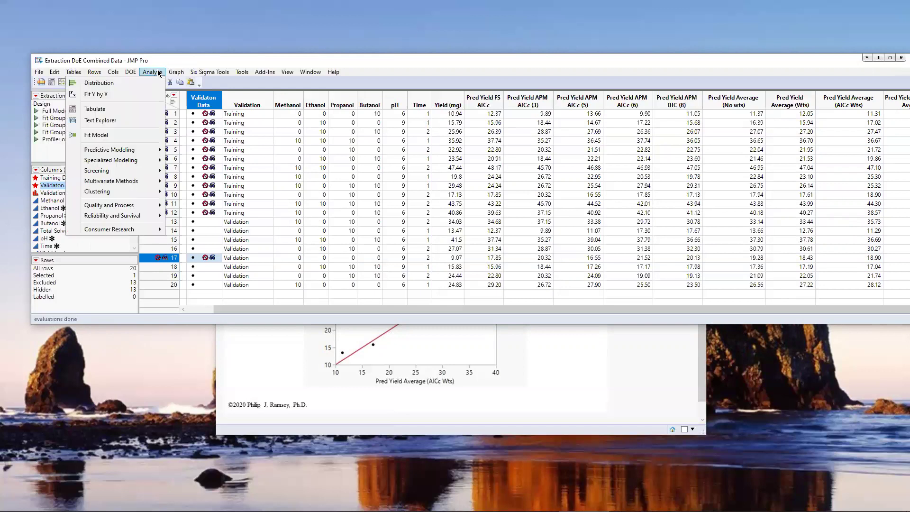
mouse_move(117, 147)
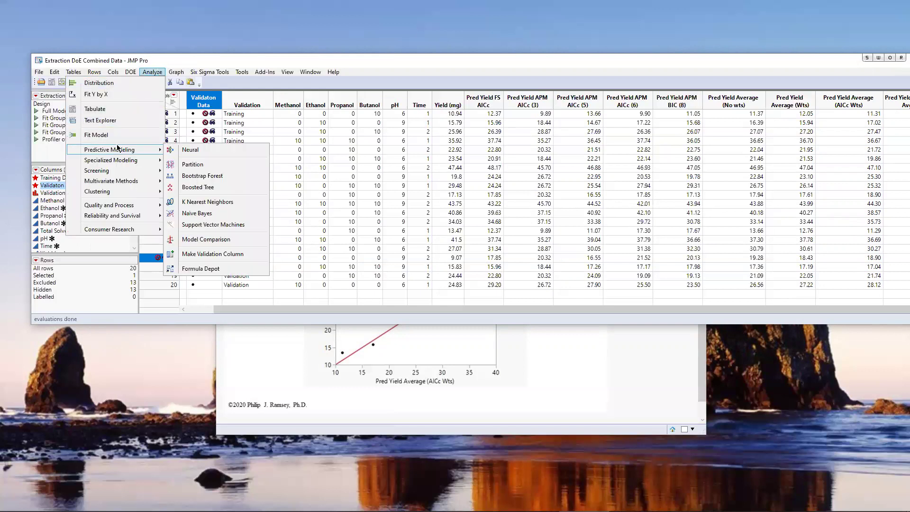
left_click(214, 239)
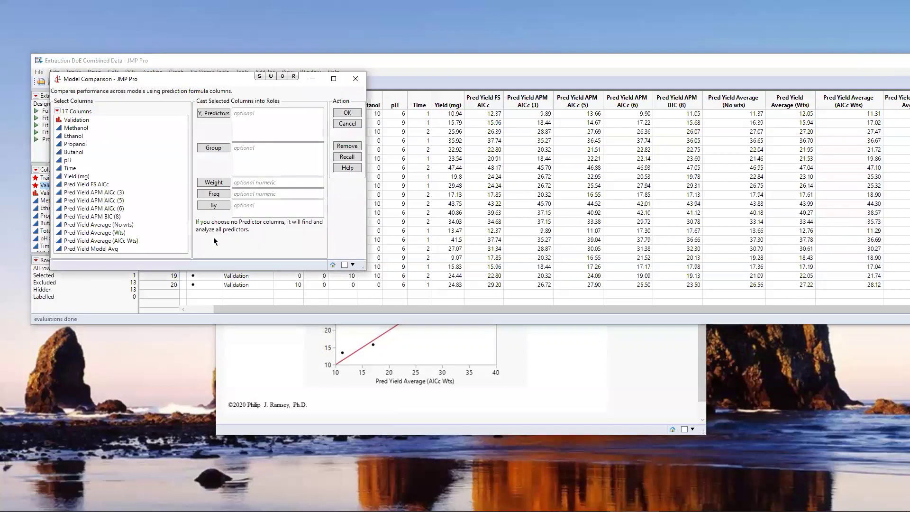
left_click(128, 241)
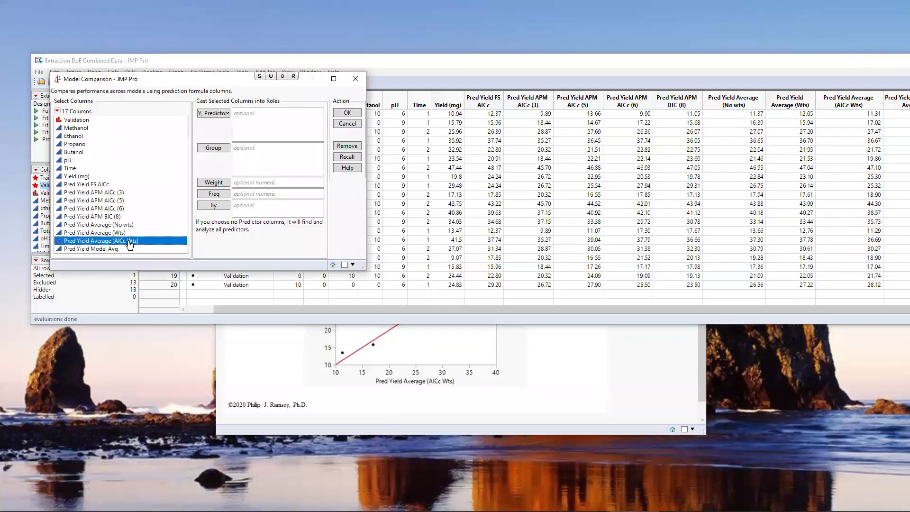
left_click(217, 115)
left_click(355, 113)
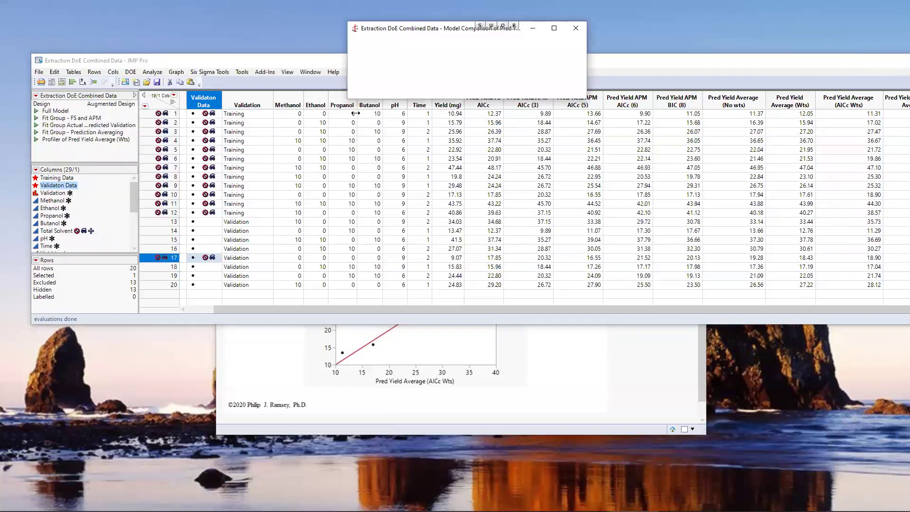
left_click(359, 49)
left_click(319, 61)
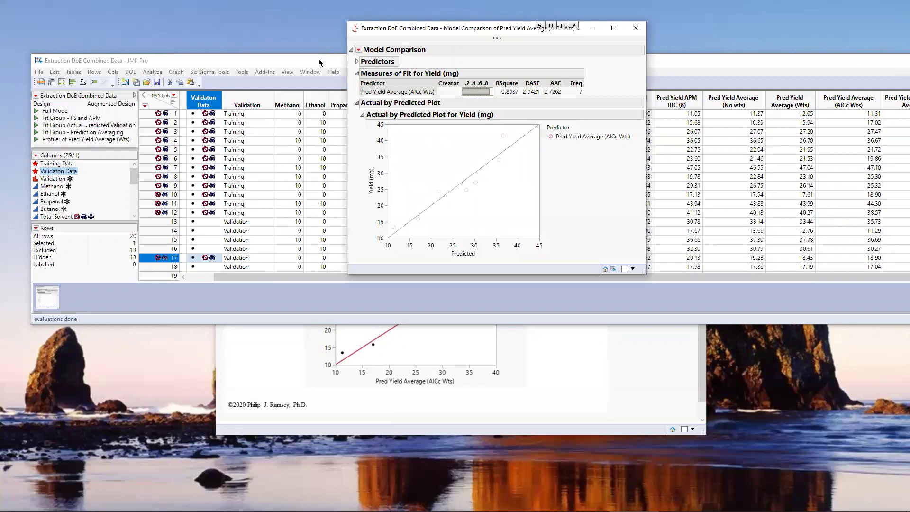
left_click(477, 234)
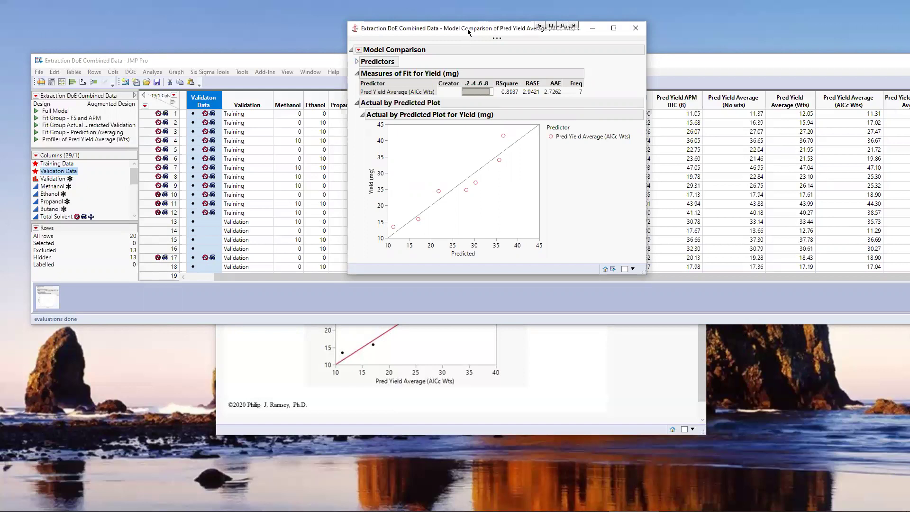
- Highlight the validation RASE of 2.9421, then close the comparison report
left_click_drag(454, 38, 398, 63)
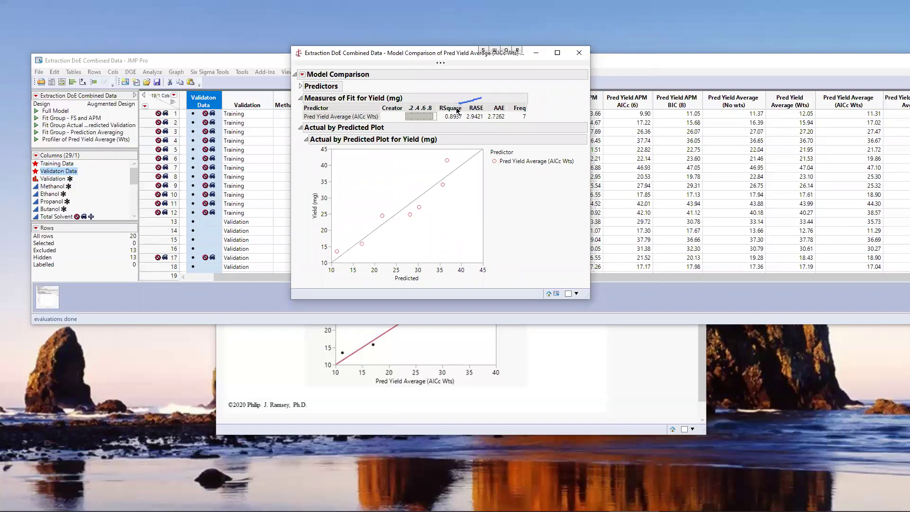
mouse_move(457, 110)
left_mouse_down()
mouse_move(473, 124)
mouse_move(496, 116)
mouse_move(478, 99)
left_mouse_up()
key("Escape")
left_click(586, 54)
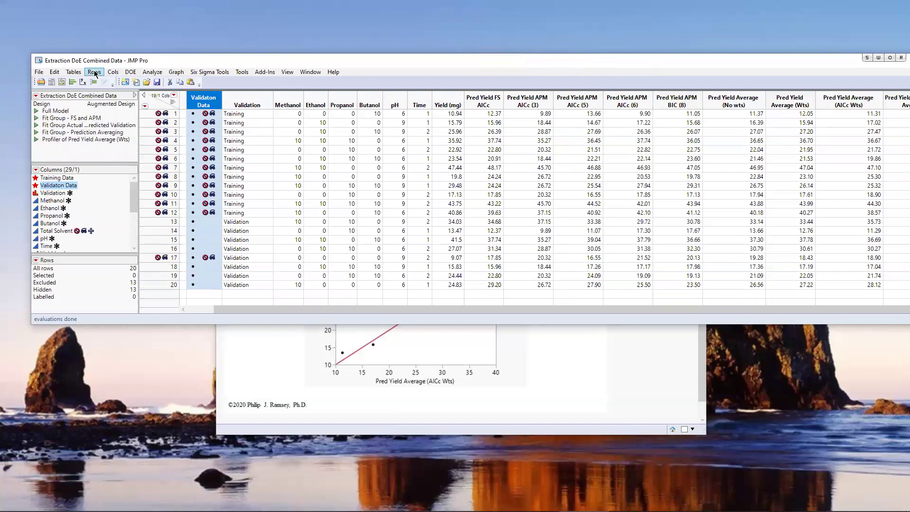
- Clear row states and copy Training Data to row states to exclude and hide rows 13–20, then return to the slides
left_click(94, 74)
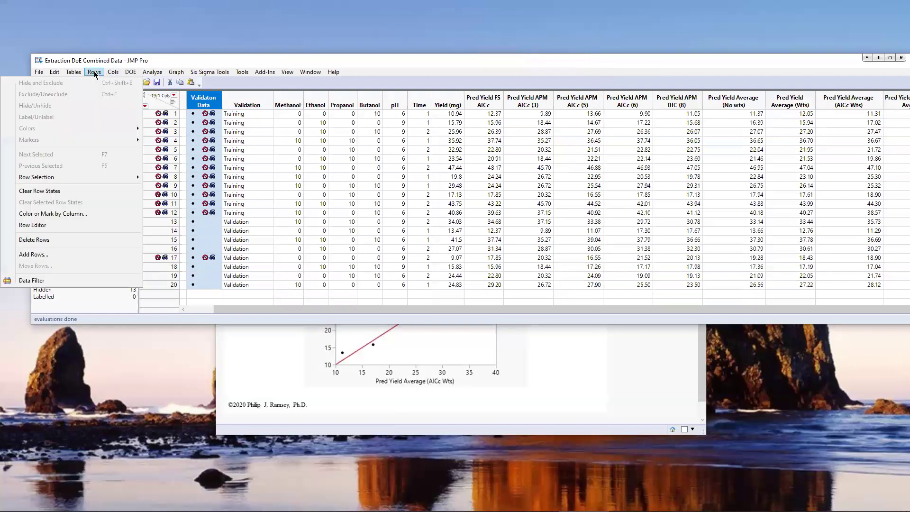
left_click(61, 191)
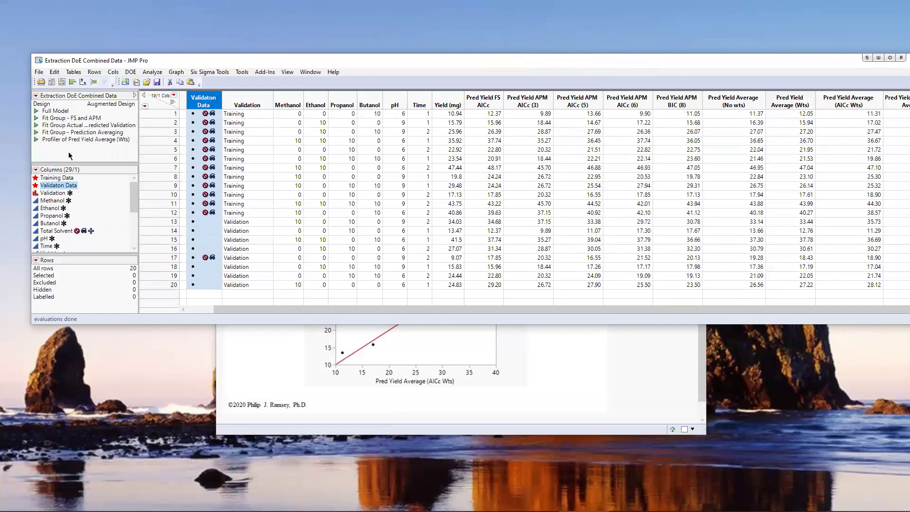
left_click(36, 179)
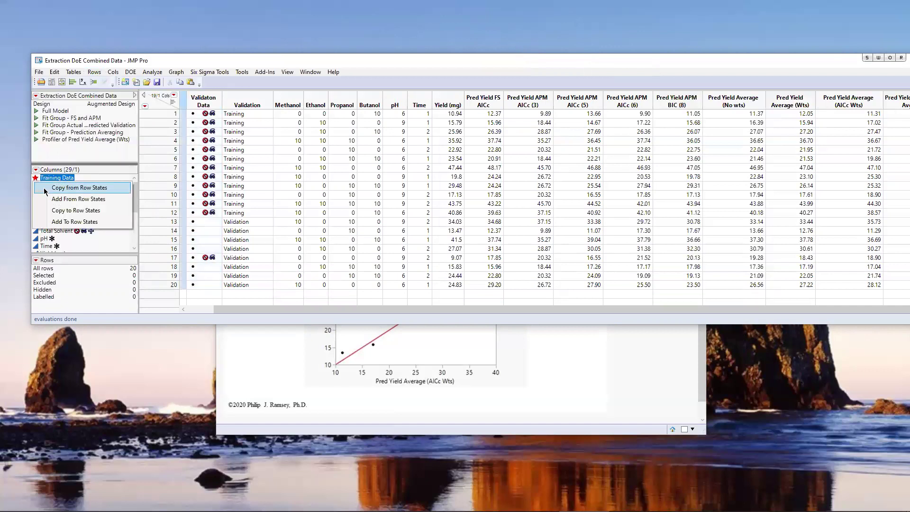
left_click(62, 211)
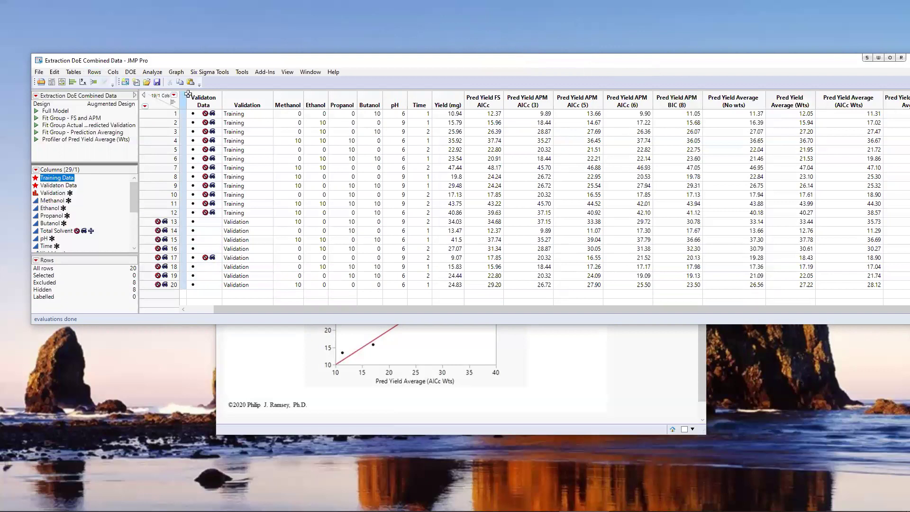
left_click(611, 408)
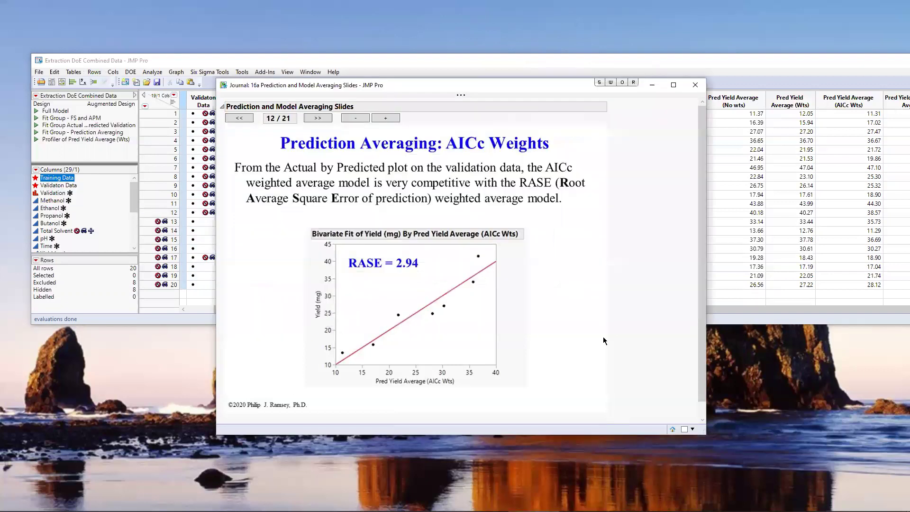
- Advance to the 13/21 Model Averaging slide, underline the Stepwise and AICc weights point, then minimize the journal
left_click(317, 119)
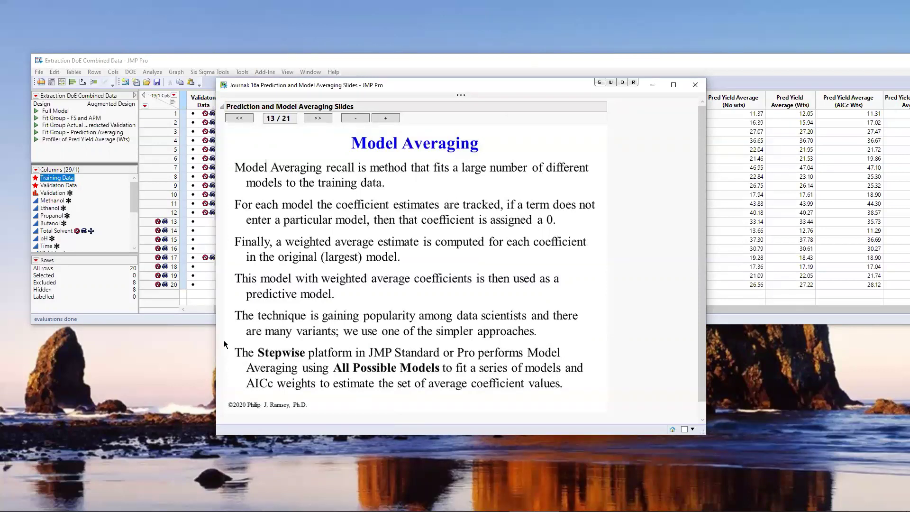
mouse_move(225, 344)
left_mouse_down()
mouse_move(241, 372)
mouse_move(277, 389)
mouse_move(382, 392)
mouse_move(448, 390)
mouse_move(500, 344)
mouse_move(229, 349)
left_mouse_up()
left_click(652, 86)
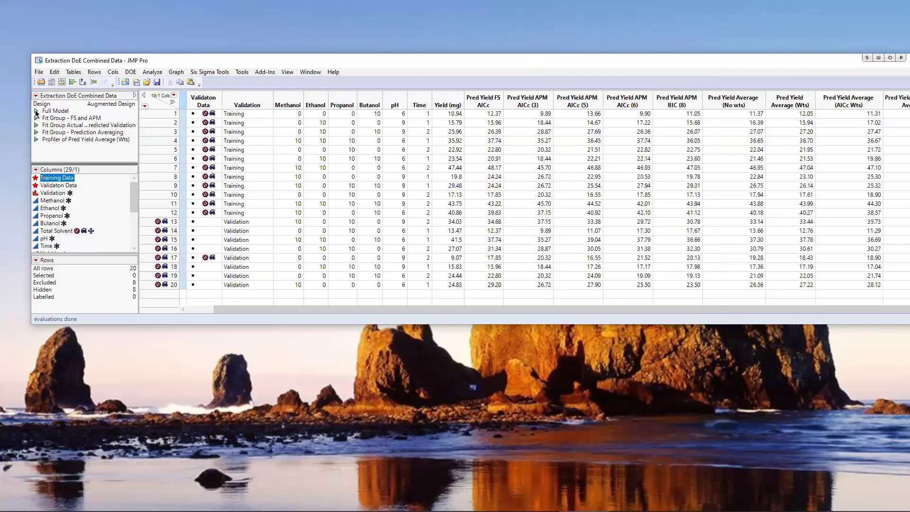
- Relaunch the Full Model without the Validation role, with Yield (mg) as response and the Stepwise personality
left_click(36, 110)
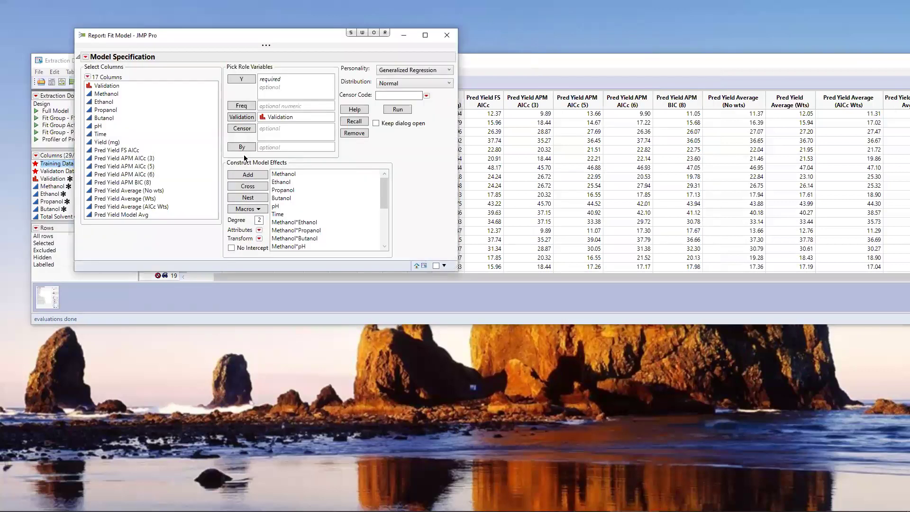
left_click(289, 117)
key("Delete")
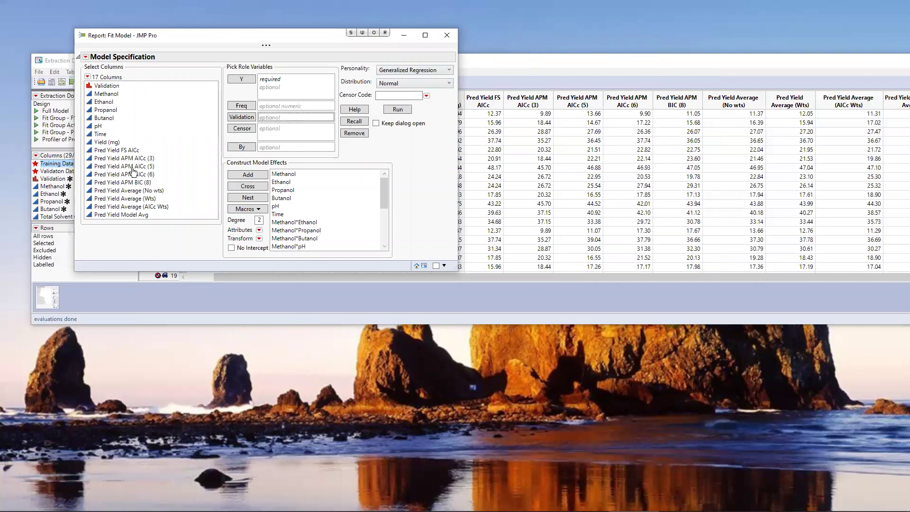
left_click(108, 142)
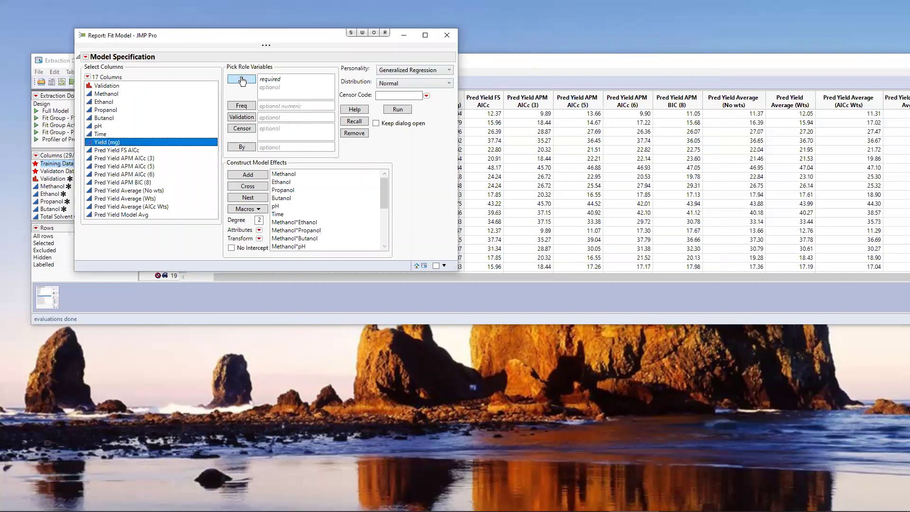
left_click(241, 80)
left_click(449, 71)
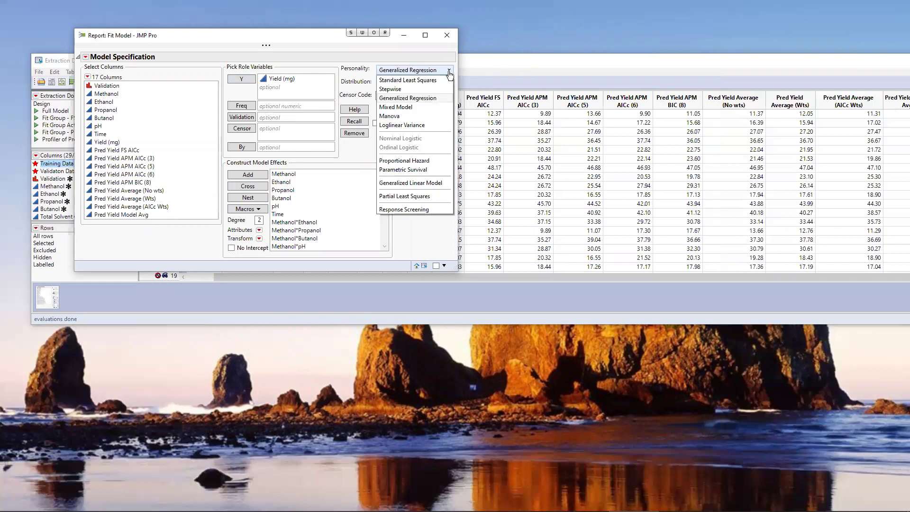
left_click(427, 91)
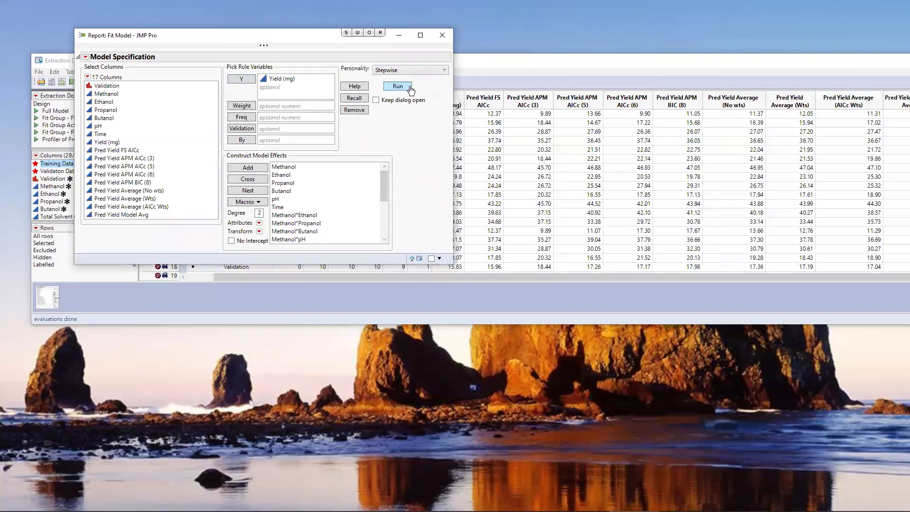
left_click(410, 87)
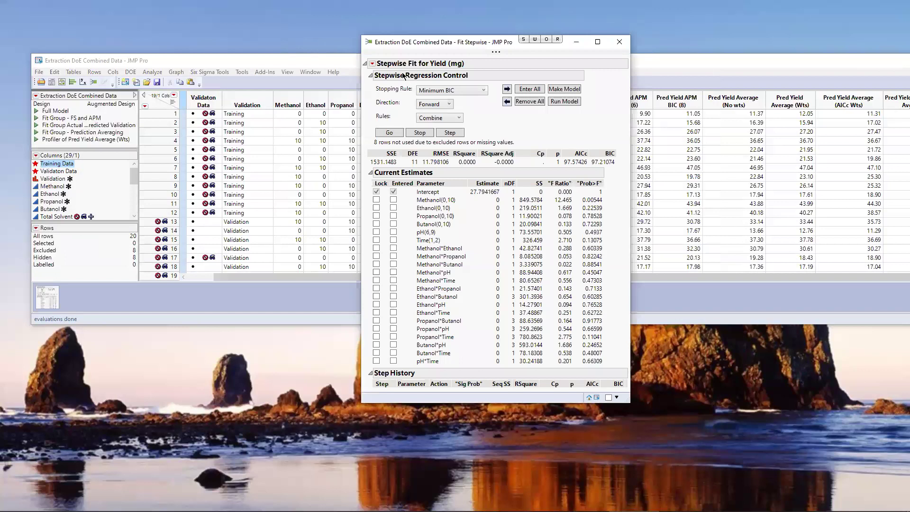
- Start Model Averaging with at most 10 terms and a 0.99 AICc weight cutoff
left_click(372, 65)
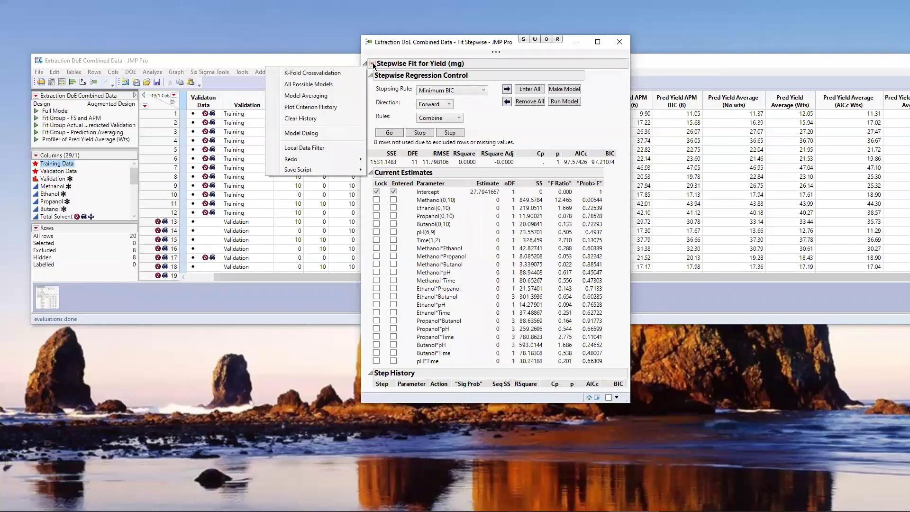
left_click(327, 96)
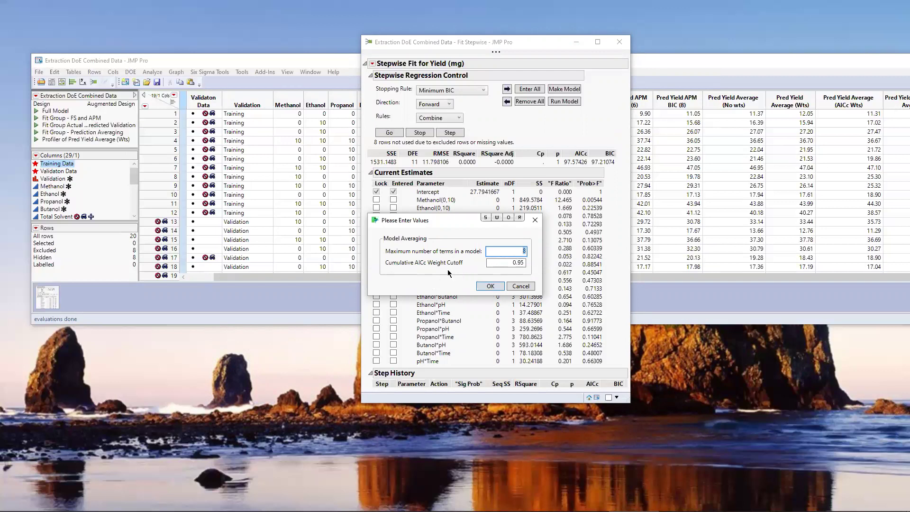
mouse_move(386, 250)
left_mouse_down()
mouse_move(476, 253)
mouse_move(467, 266)
left_mouse_up()
double_click(523, 262)
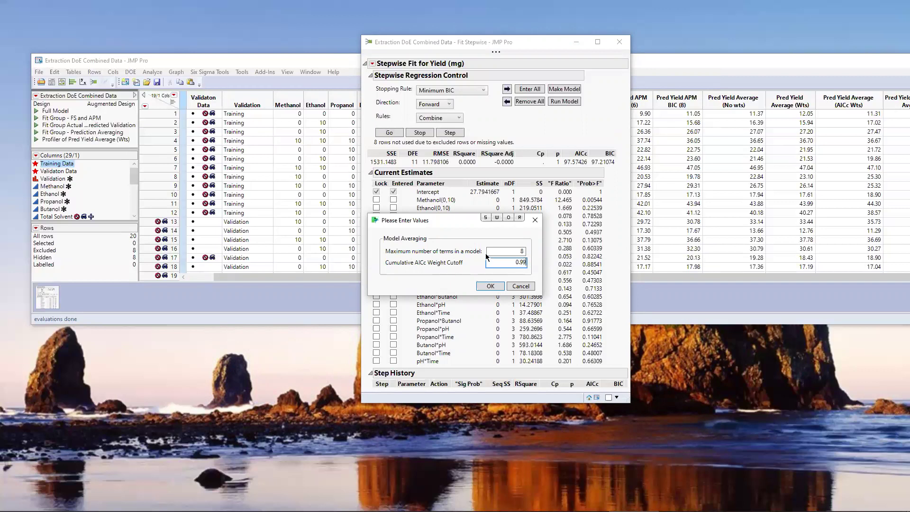
left_click(509, 250)
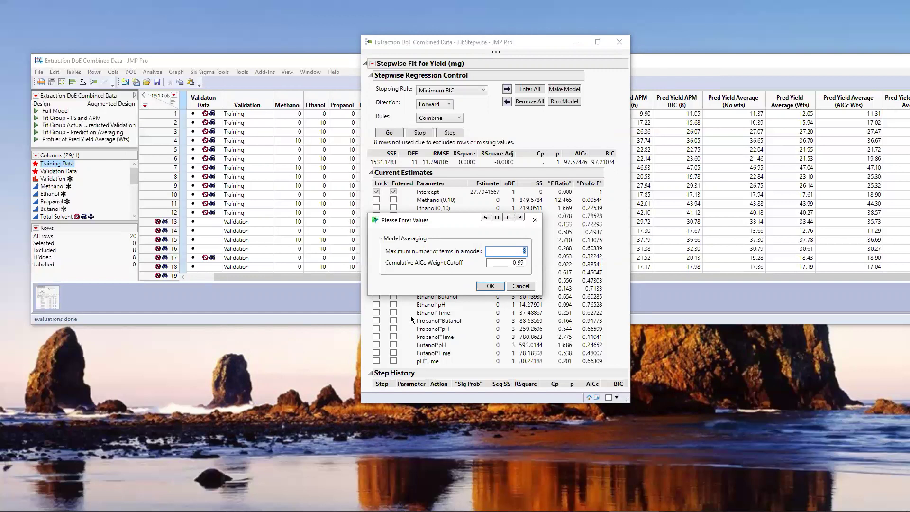
type("10")
left_click(538, 237)
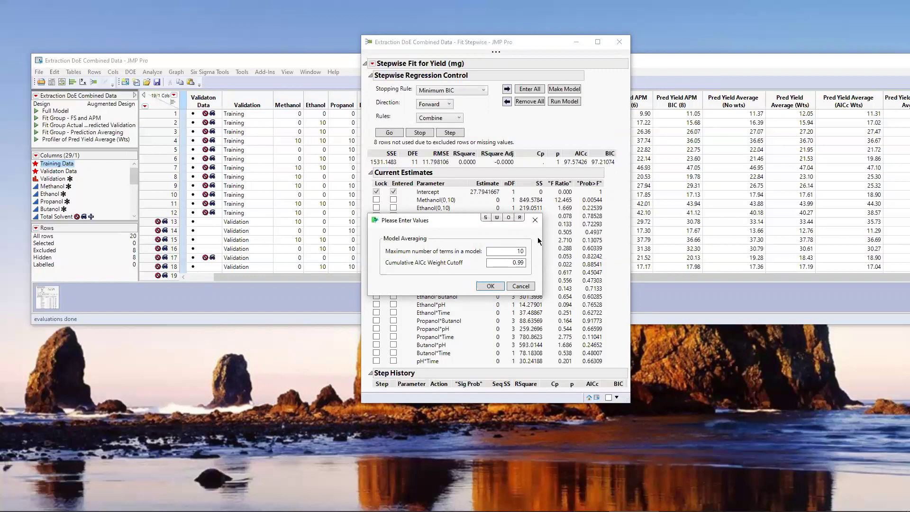
- Compute the model-averaged estimates and save their Yield (mg) prediction formula as a new column
left_click(490, 286)
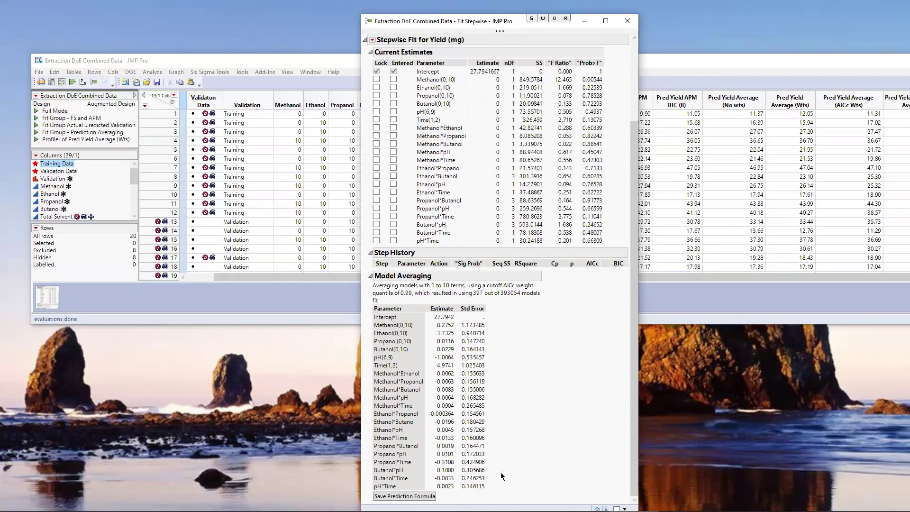
left_click_drag(521, 496, 361, 477)
key("Escape")
left_click(426, 497)
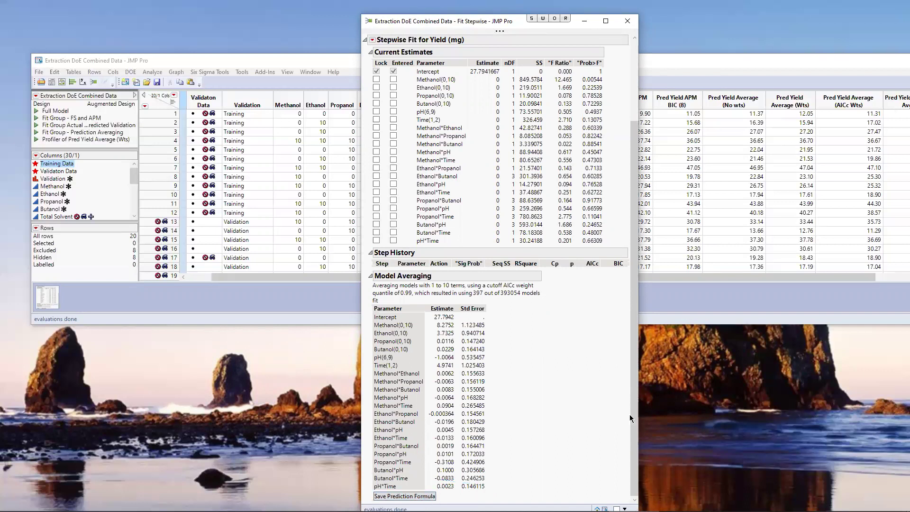
left_click_drag(474, 15, 315, 68)
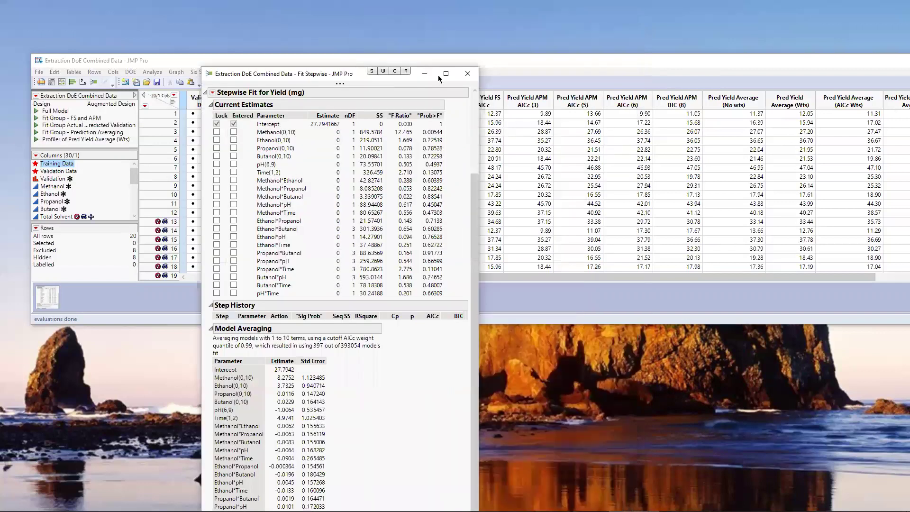
- Close Fit Stepwise and open the formula of the Model Avg Predicted Yield (mg) column
left_click(468, 73)
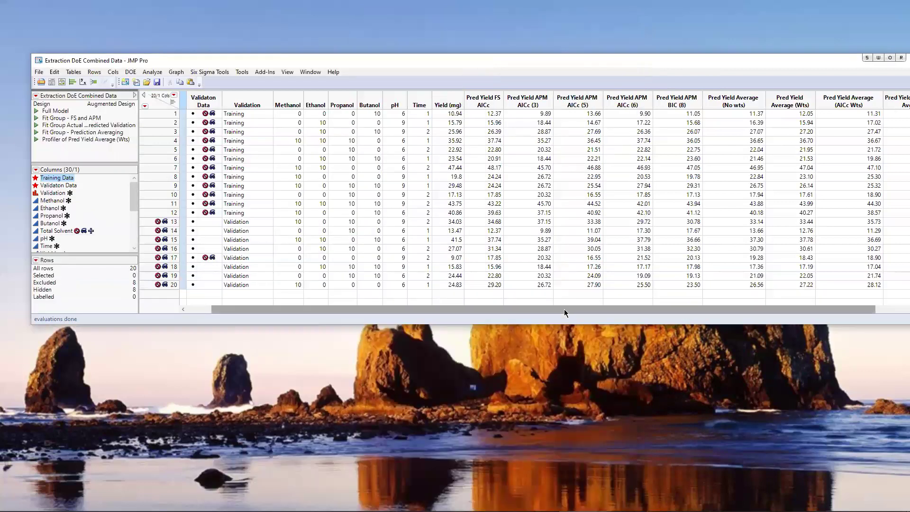
left_click_drag(564, 309, 870, 312)
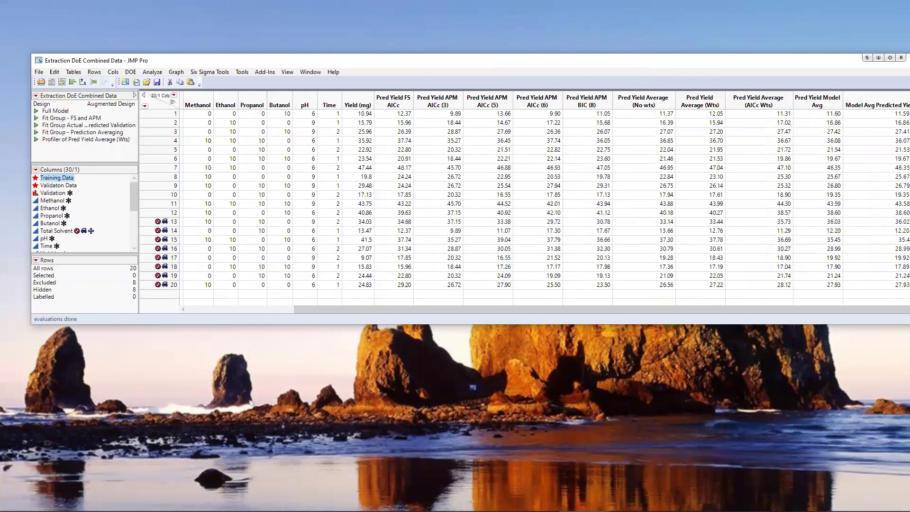
left_click(870, 104)
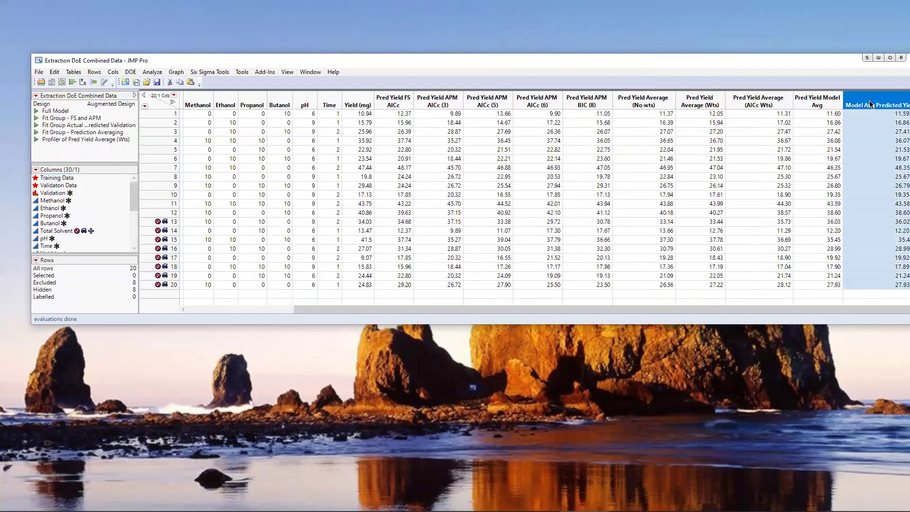
right_click(871, 105)
left_click(809, 142)
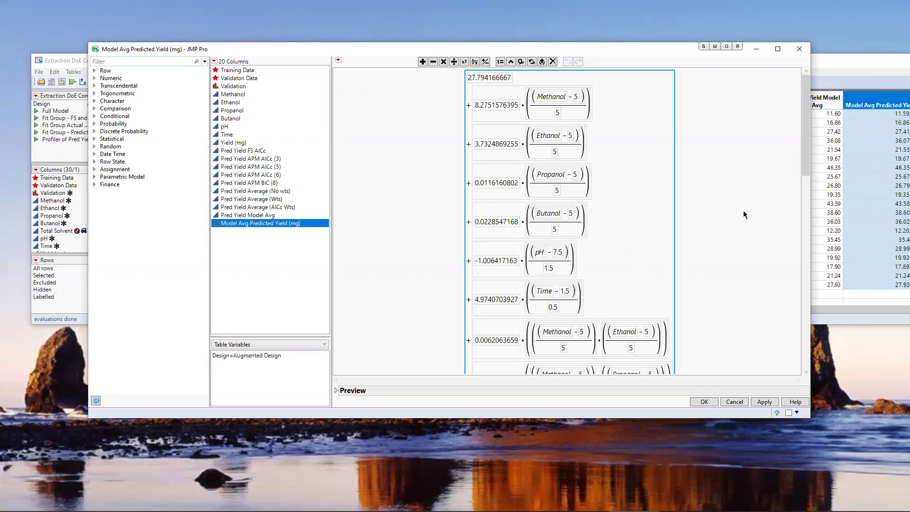
- Simplify the Model Avg Predicted Yield (mg) formula into a plain sum of terms and accept it
left_click(338, 62)
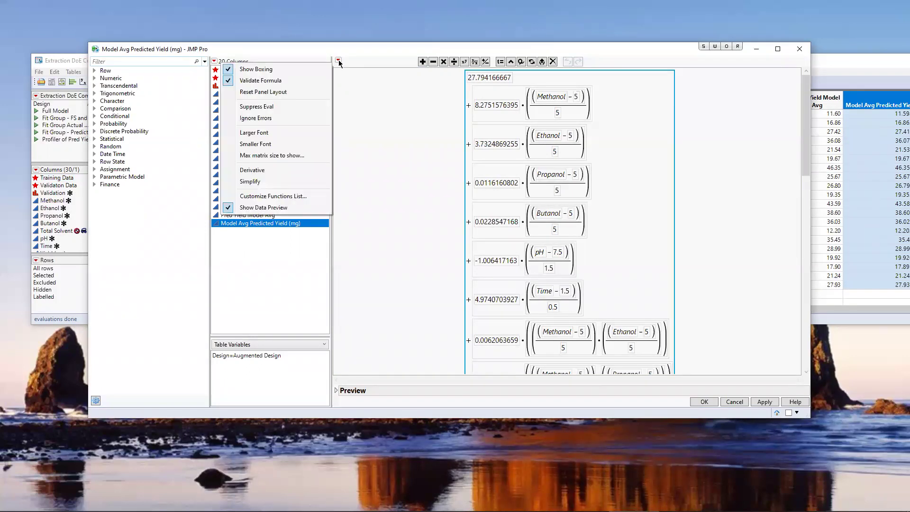
left_click(268, 182)
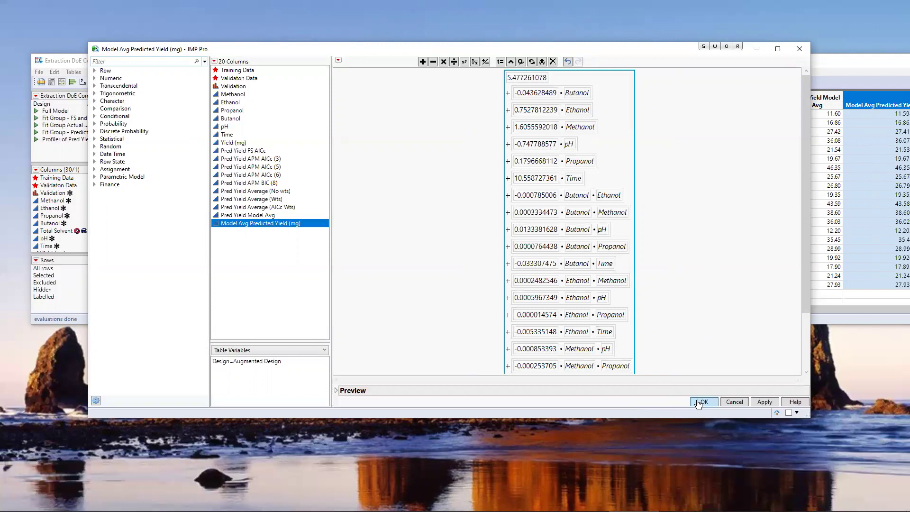
left_click(699, 403)
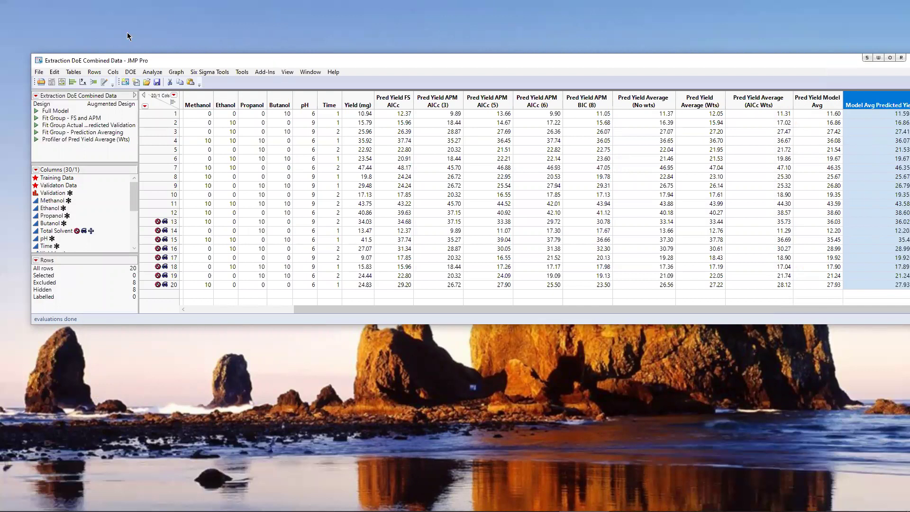
- Clear row states and apply the Validaton Data row states to the table
left_click(95, 72)
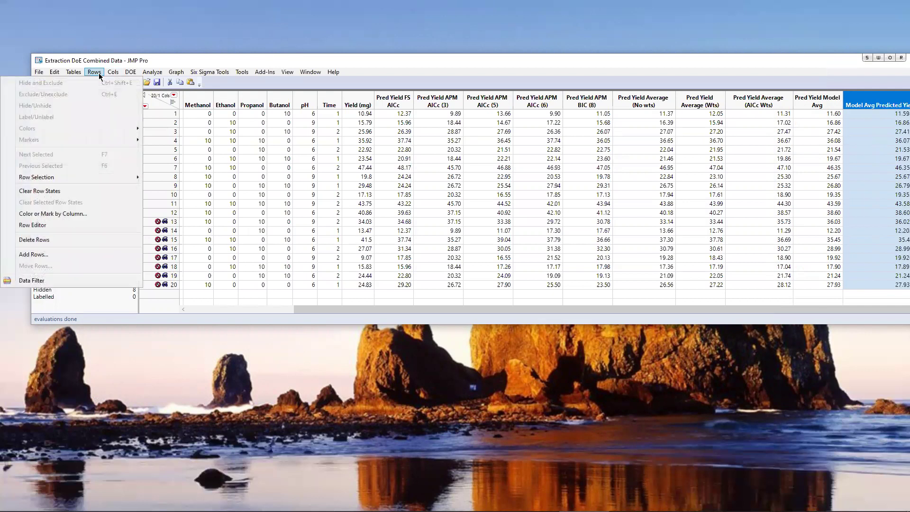
left_click(50, 191)
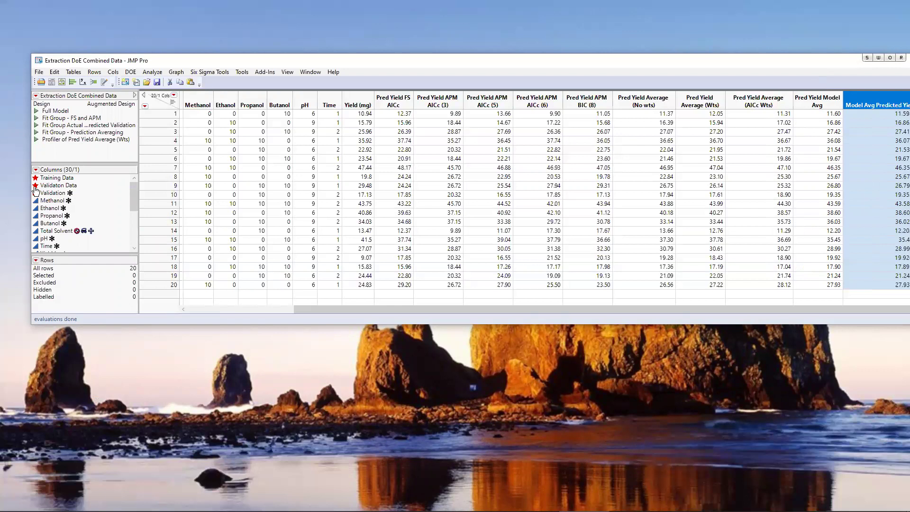
left_click(35, 186)
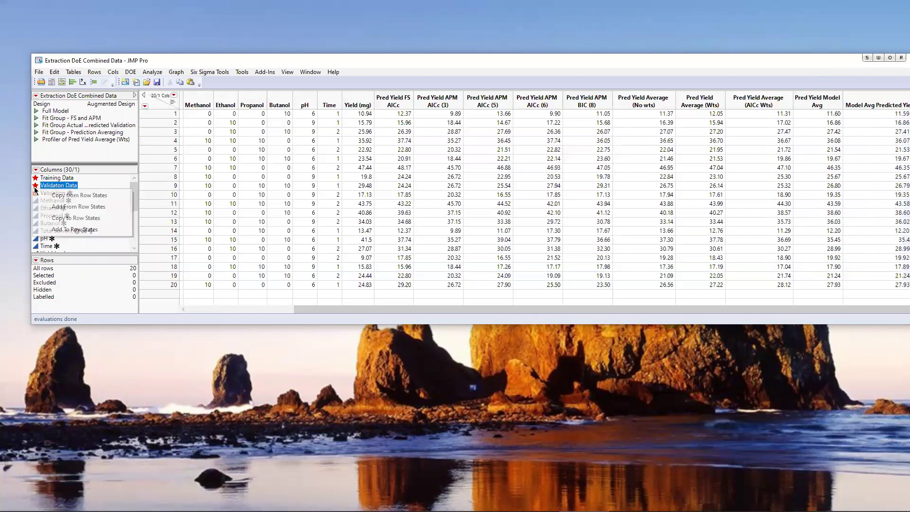
left_click(53, 218)
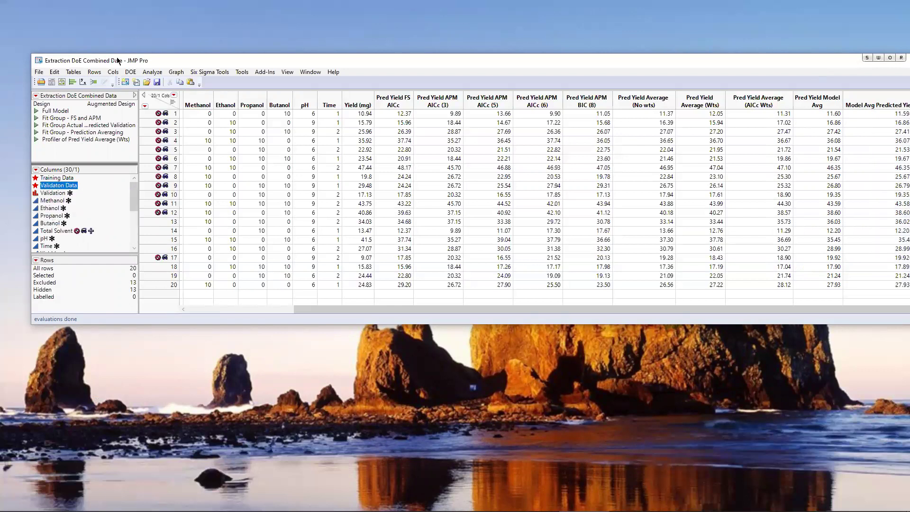
- Run a Model Comparison for Model Avg Predicted Yield (mg) and enlarge the report
left_click(156, 74)
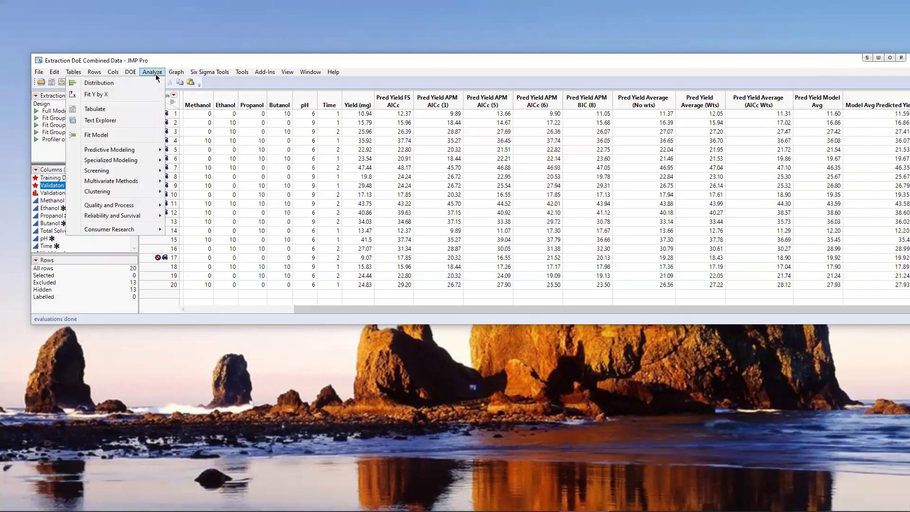
mouse_move(132, 150)
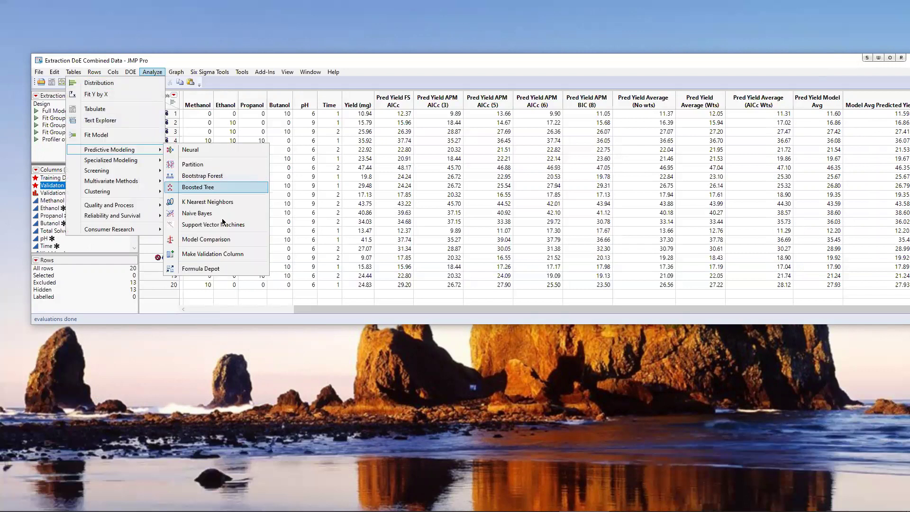
left_click(228, 239)
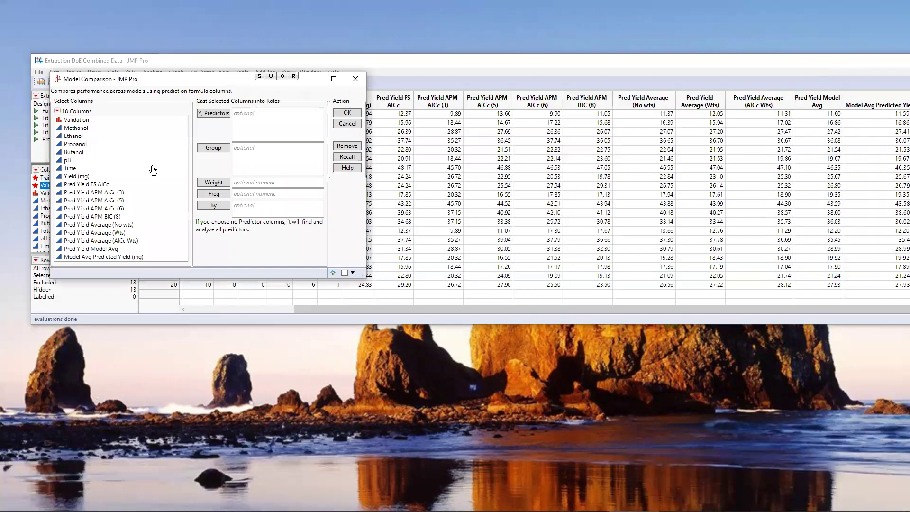
left_click(114, 258)
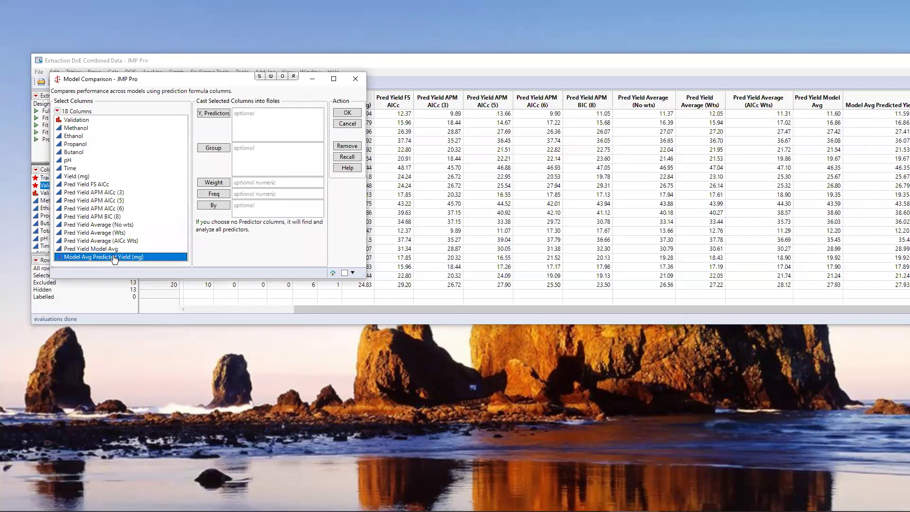
left_click(221, 114)
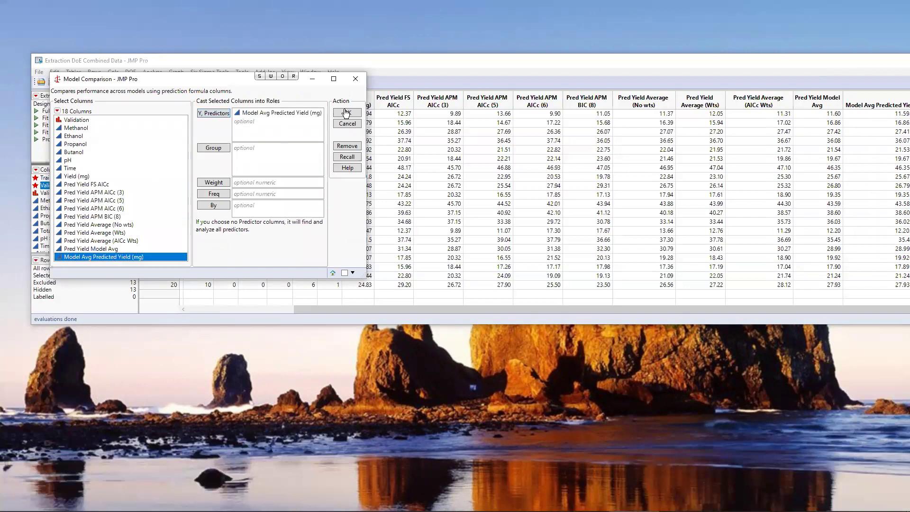
left_click(347, 113)
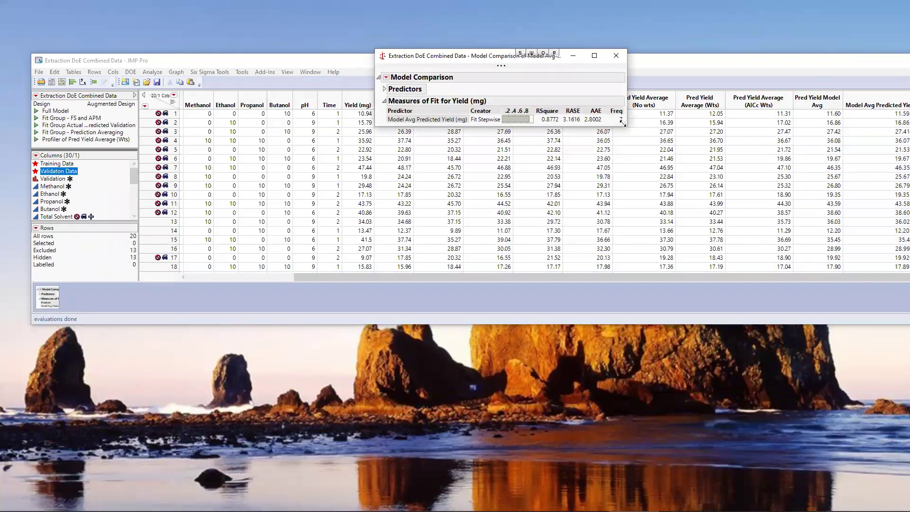
left_click_drag(622, 123, 705, 178)
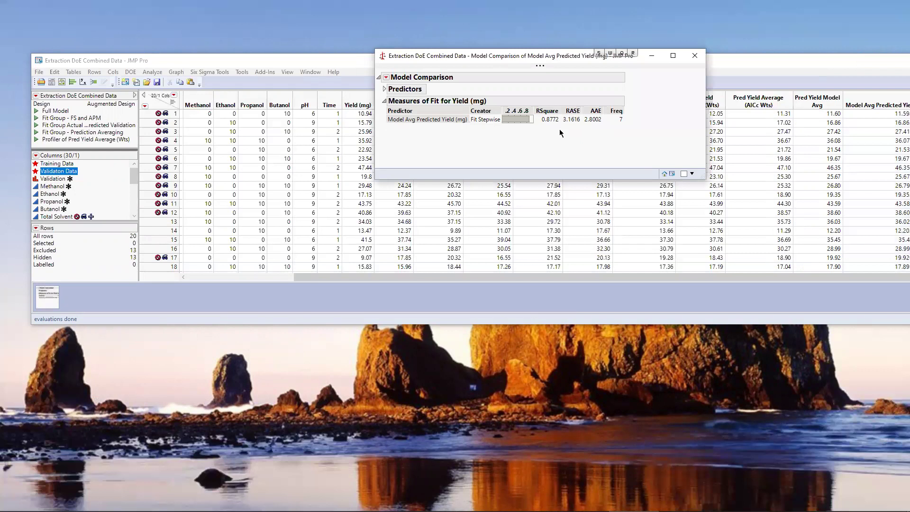
left_click_drag(560, 130, 568, 124)
- Add an Actual by Predicted plot, review it enlarged, then close the comparison report
left_click(387, 78)
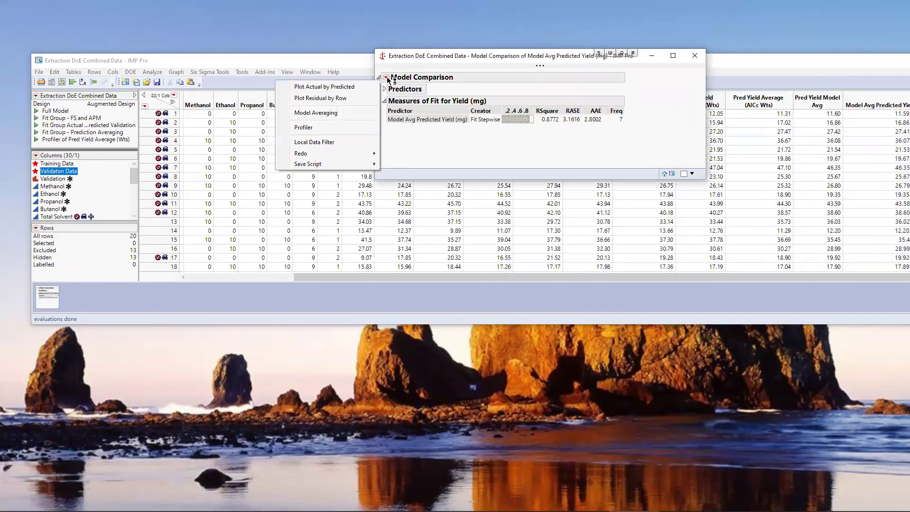
left_click(352, 88)
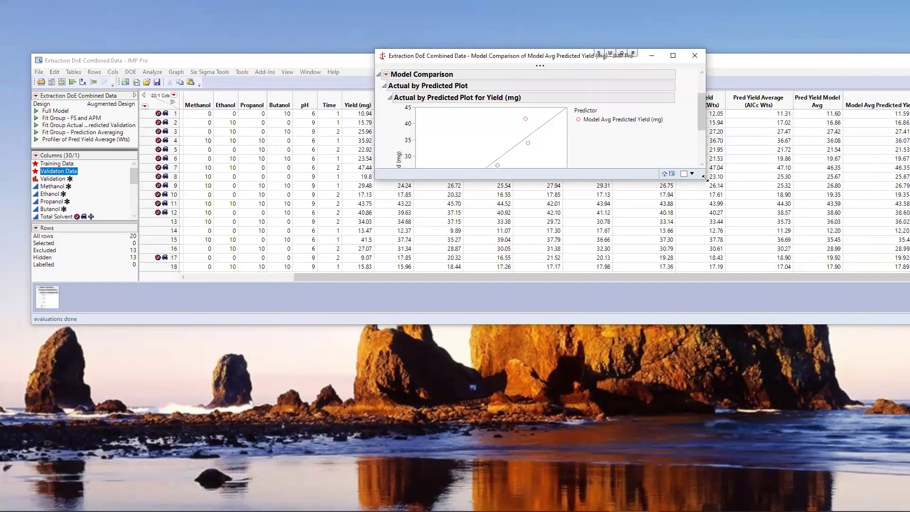
left_click_drag(705, 178, 781, 298)
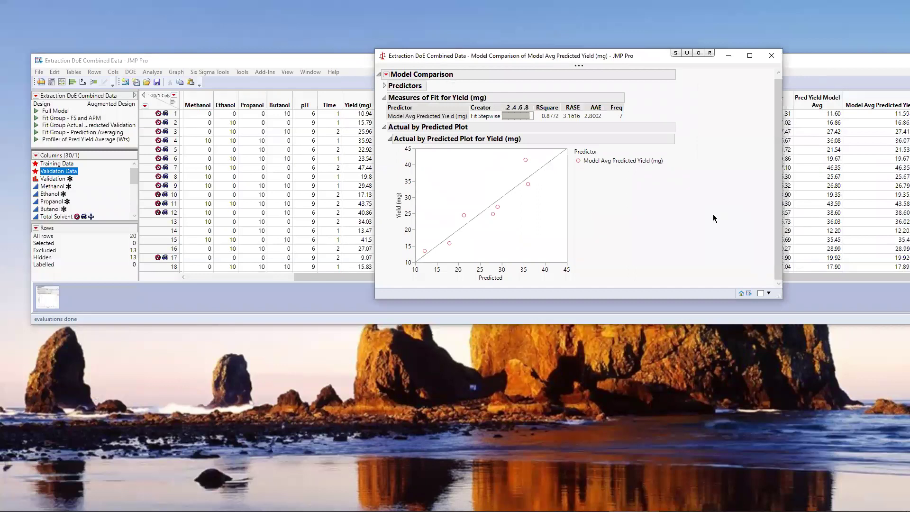
left_click(773, 60)
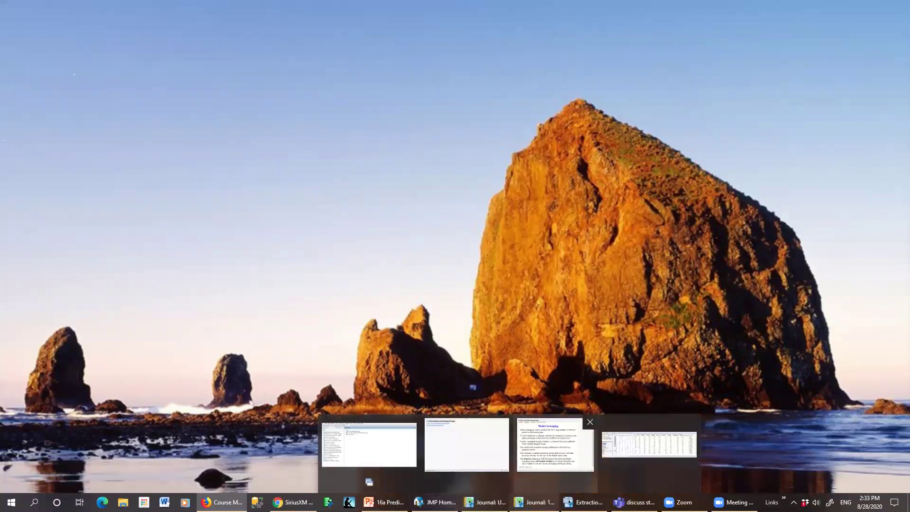
- Bring up the slides and advance from slide 13 to slide 18, Ensemble Models in JMP Profilers
left_click(554, 445)
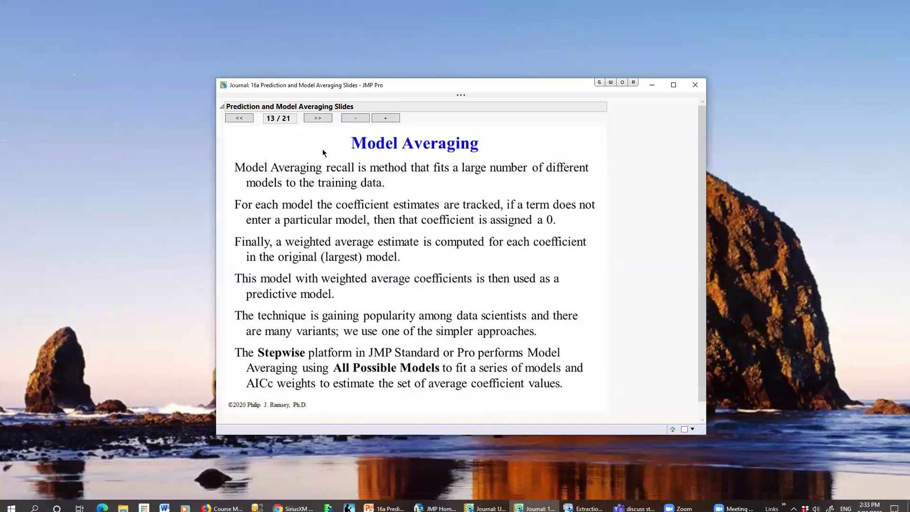
left_click(317, 119)
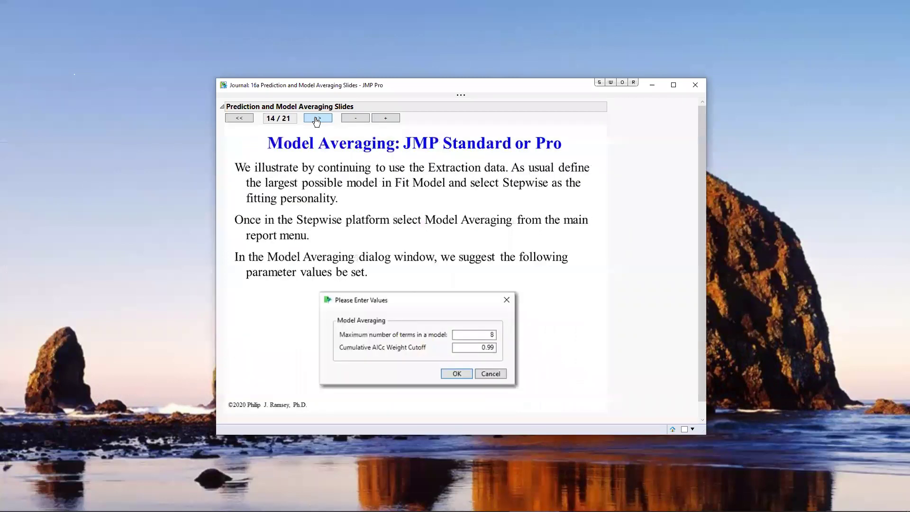
left_click(316, 120)
left_click(316, 119)
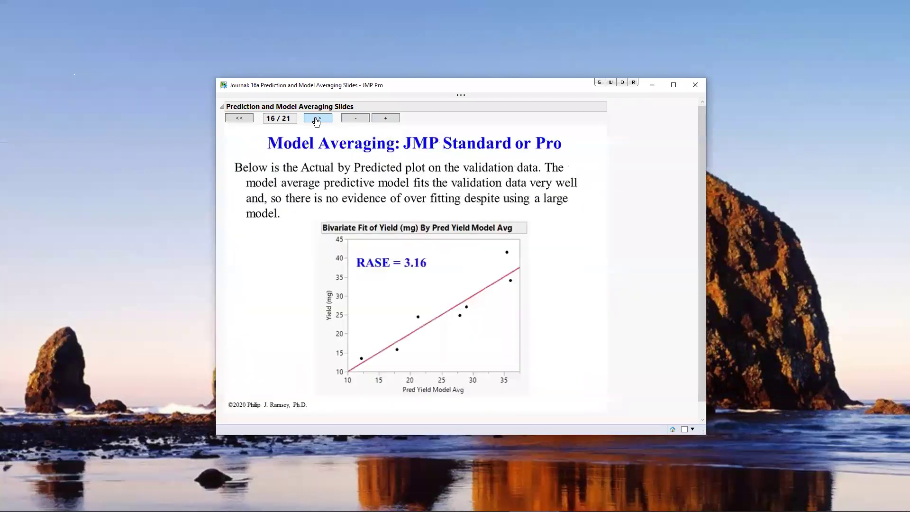
left_click(317, 120)
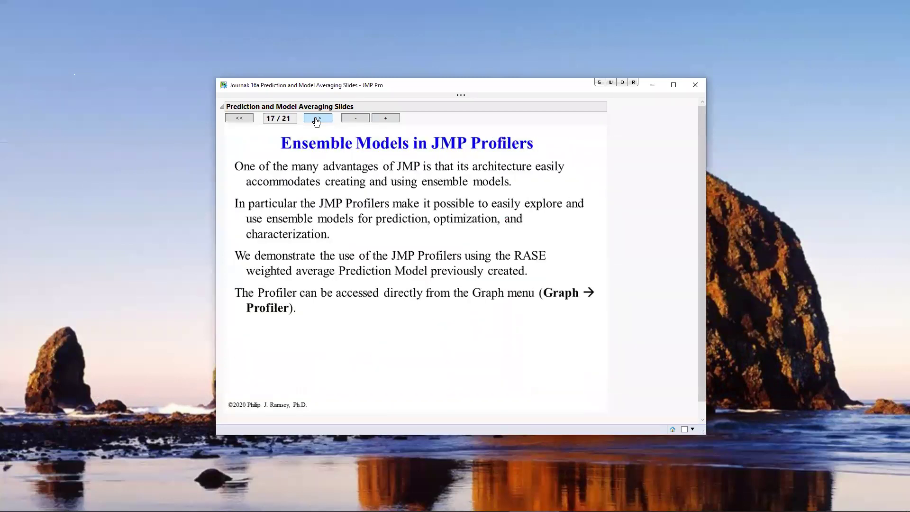
left_click(317, 120)
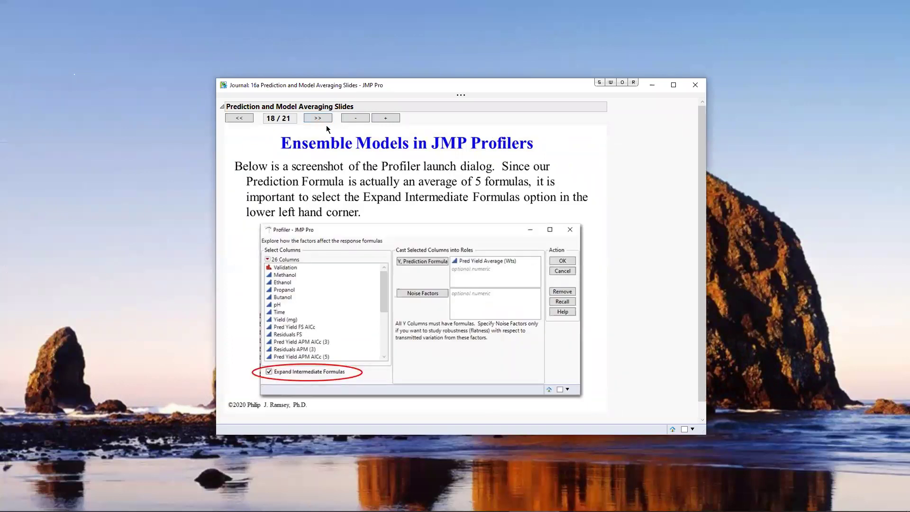
mouse_move(384, 511)
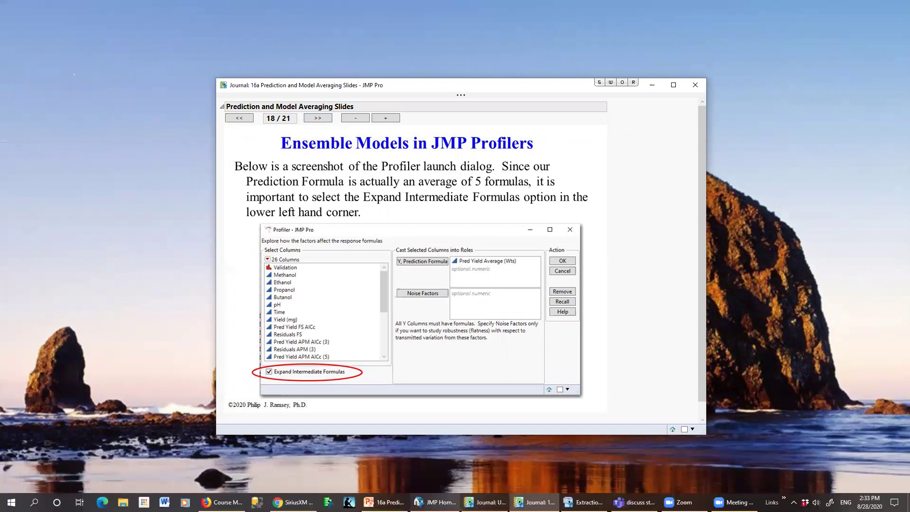
mouse_move(486, 502)
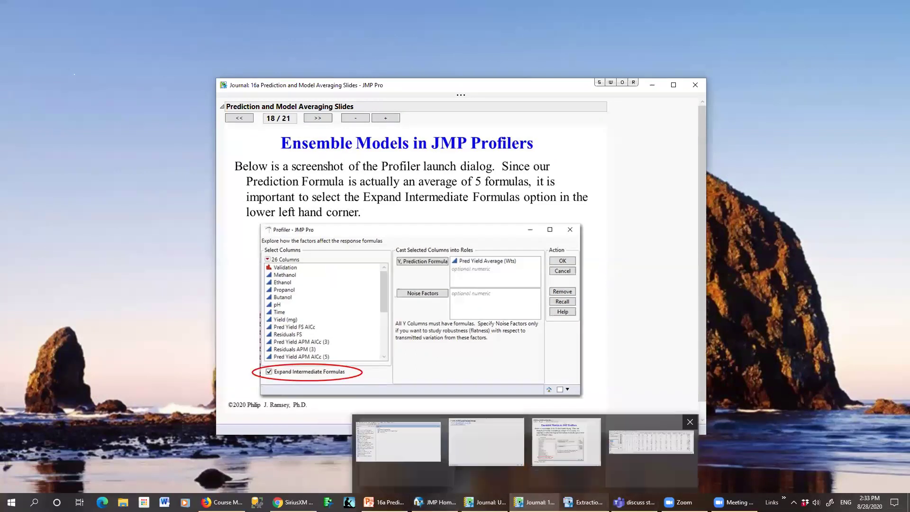
- In the Extraction DoE table, clear row states and copy Training Data to row states, hiding rows 13–20
left_click(584, 502)
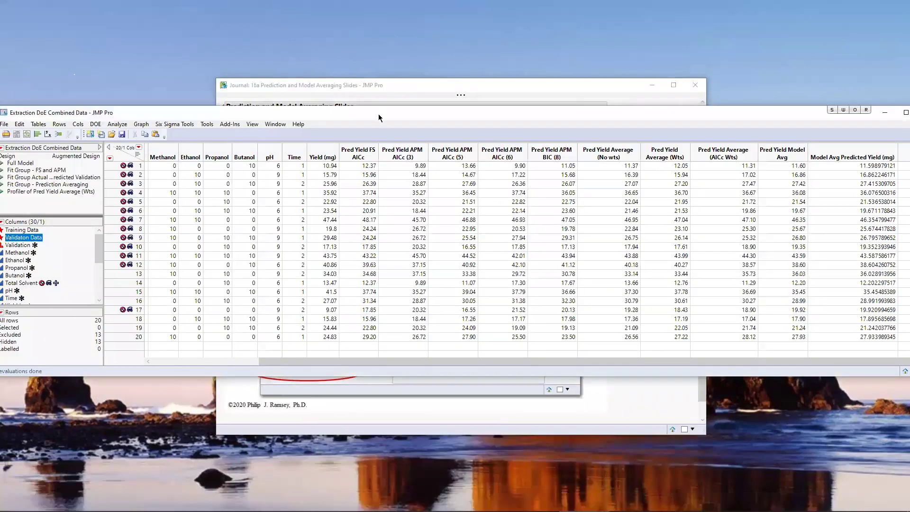
left_click_drag(427, 111, 556, 96)
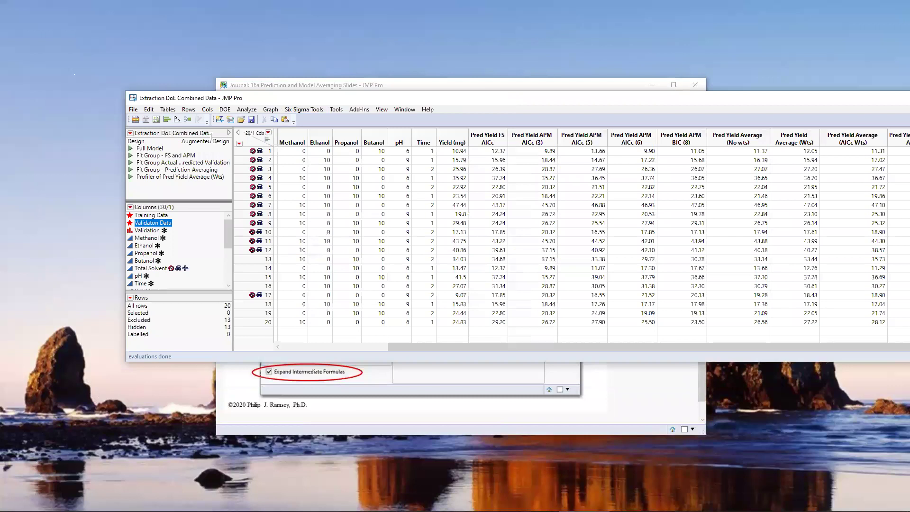
left_click(189, 112)
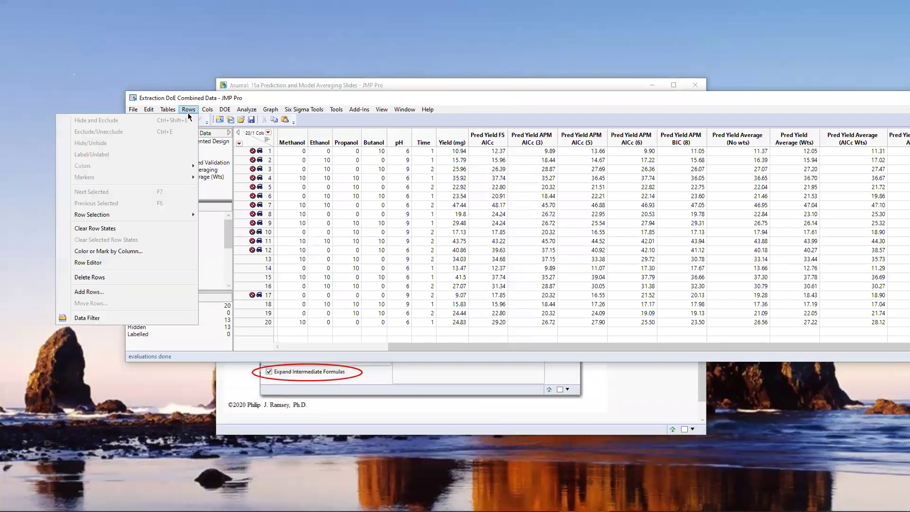
left_click(94, 228)
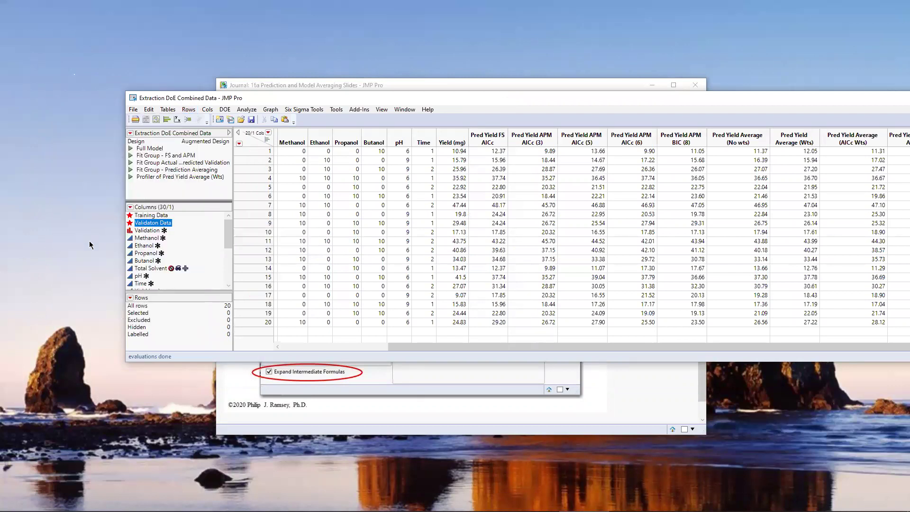
left_click(130, 217)
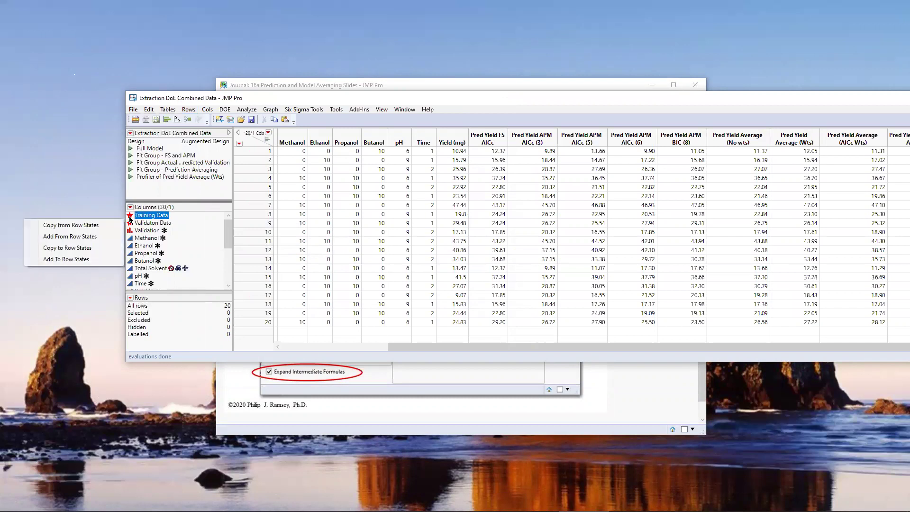
left_click(97, 246)
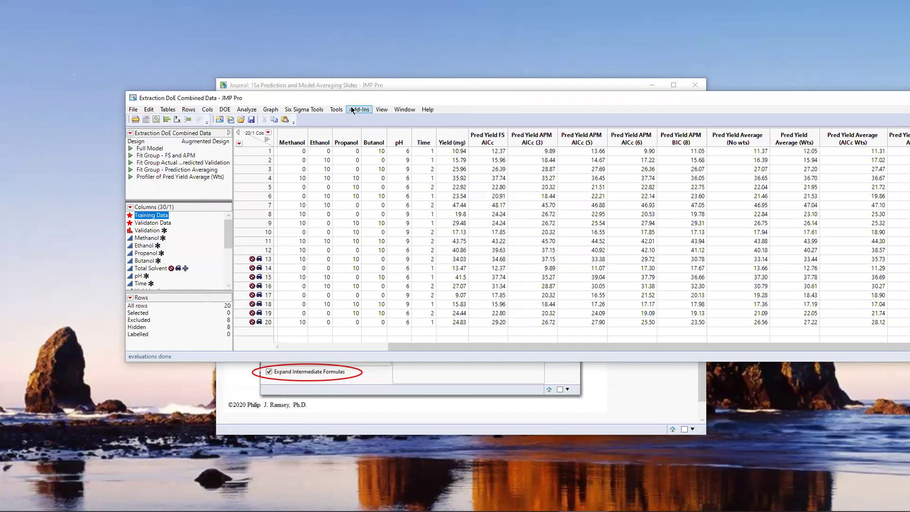
left_click(271, 110)
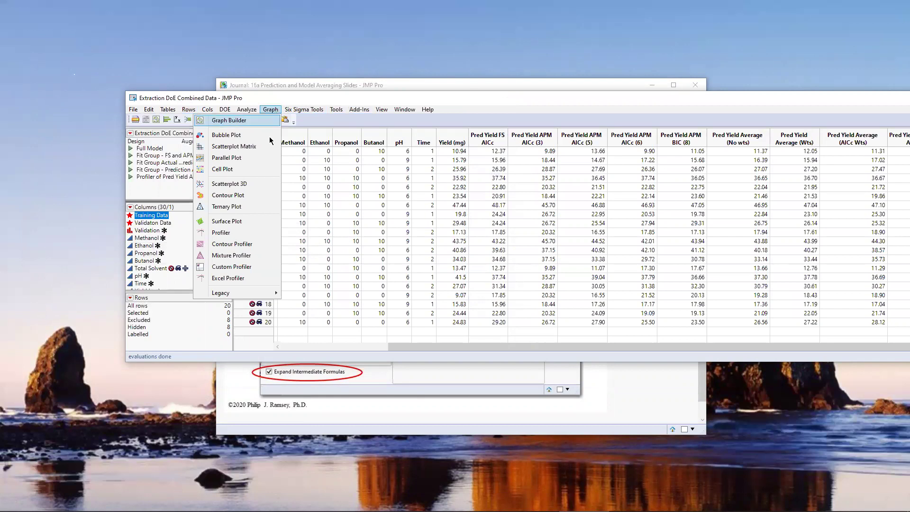
- Profile Pred Yield Average (AICc Wts) as the prediction formula with Expand Intermediate Formulas checked
left_click(235, 232)
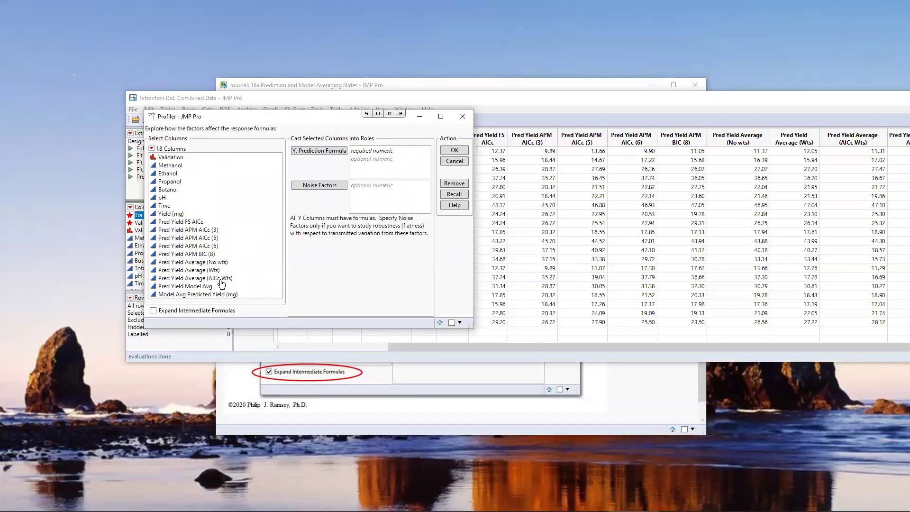
left_click(220, 279)
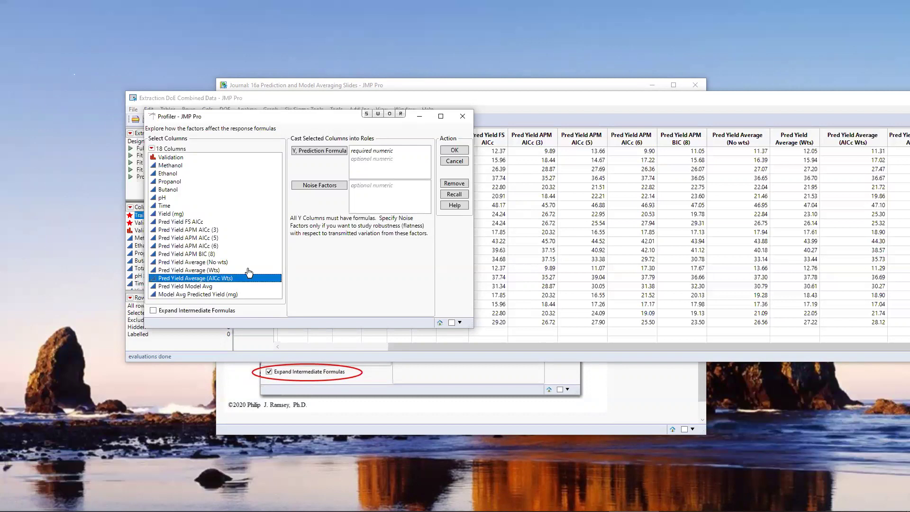
left_click(335, 152)
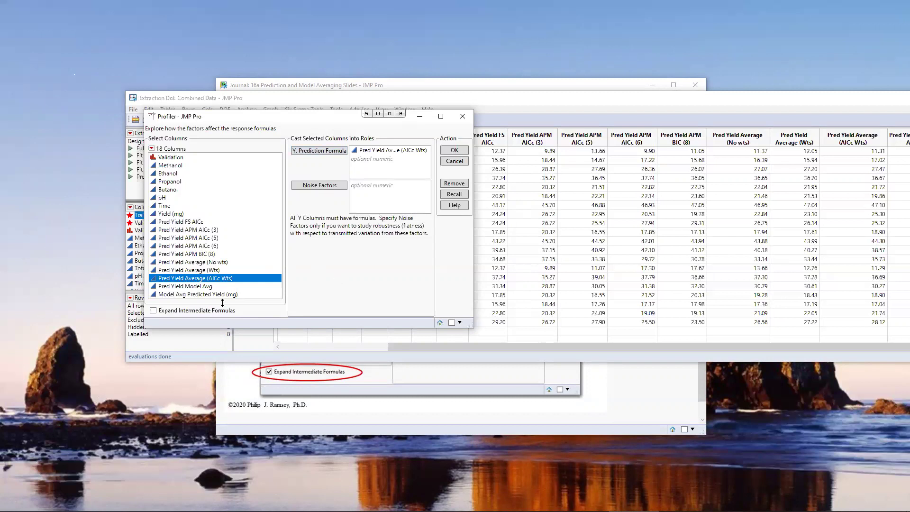
left_click(152, 311)
left_click(456, 150)
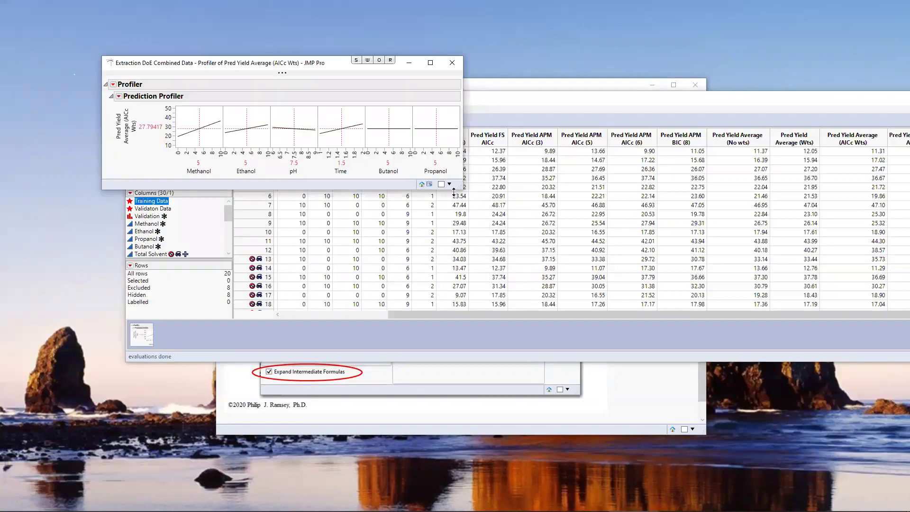
- Enlarge the Pred Yield Average (AICc Wts) profiler, then maximize and remember it at 47.11772
left_click_drag(458, 184, 596, 246)
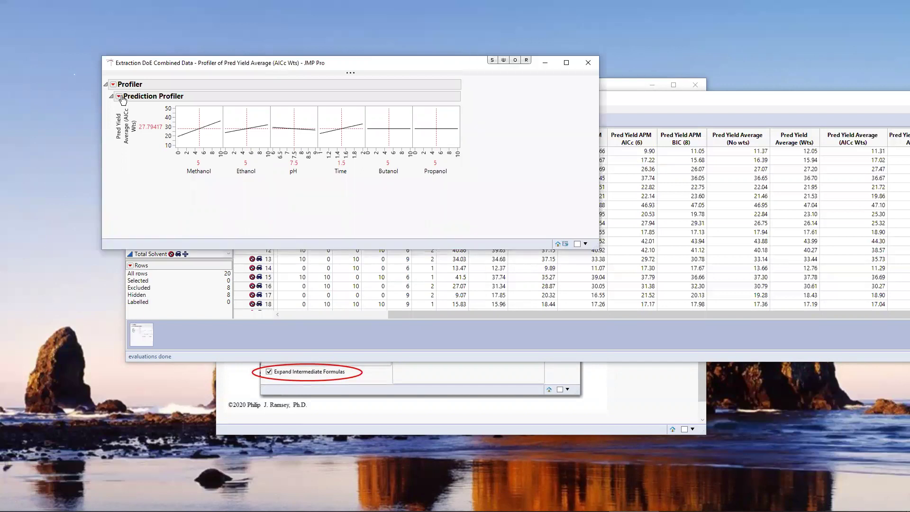
left_click(121, 97)
mouse_move(132, 108)
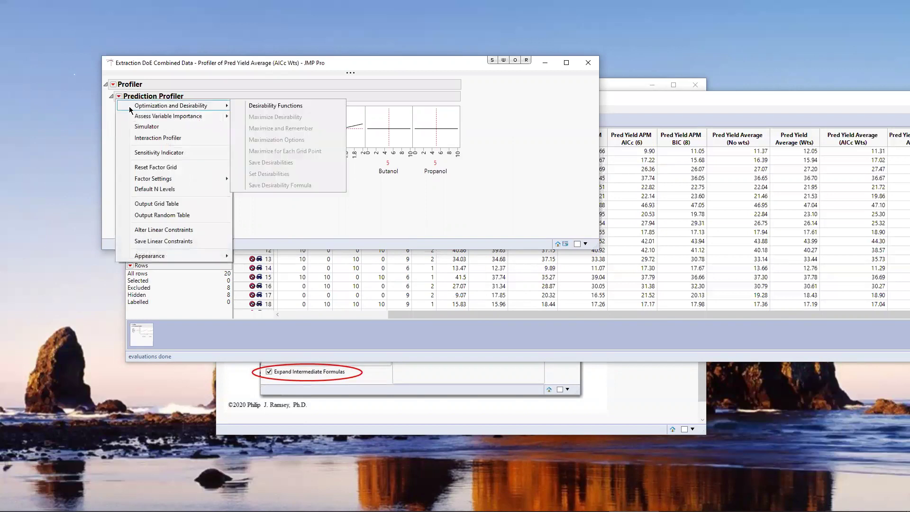
left_click(259, 105)
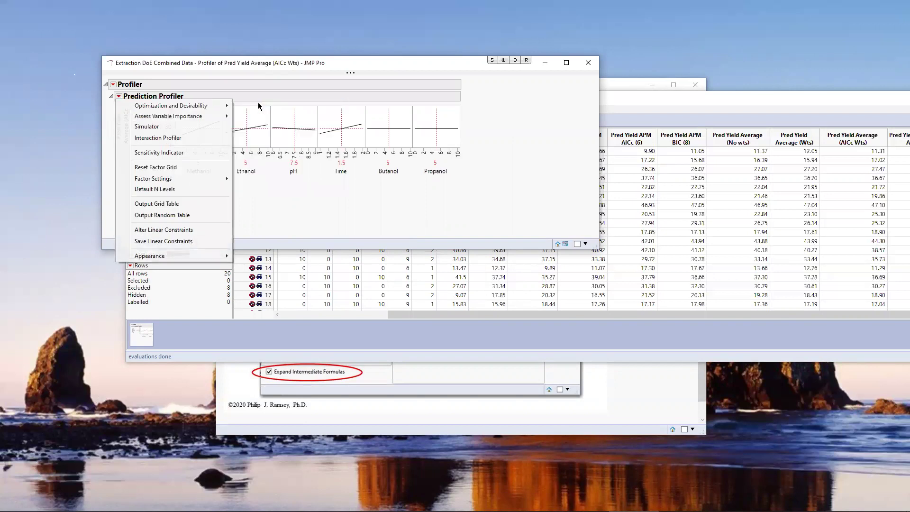
left_click(118, 97)
mouse_move(131, 107)
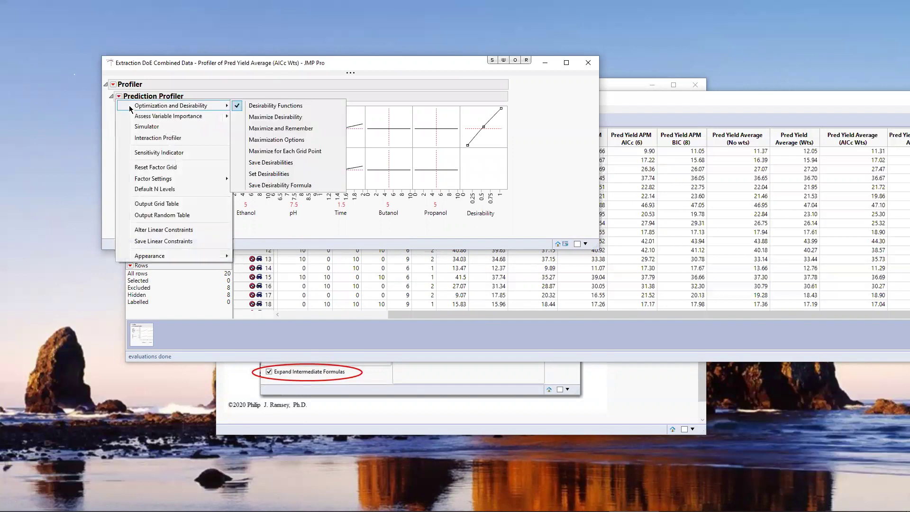
left_click(259, 129)
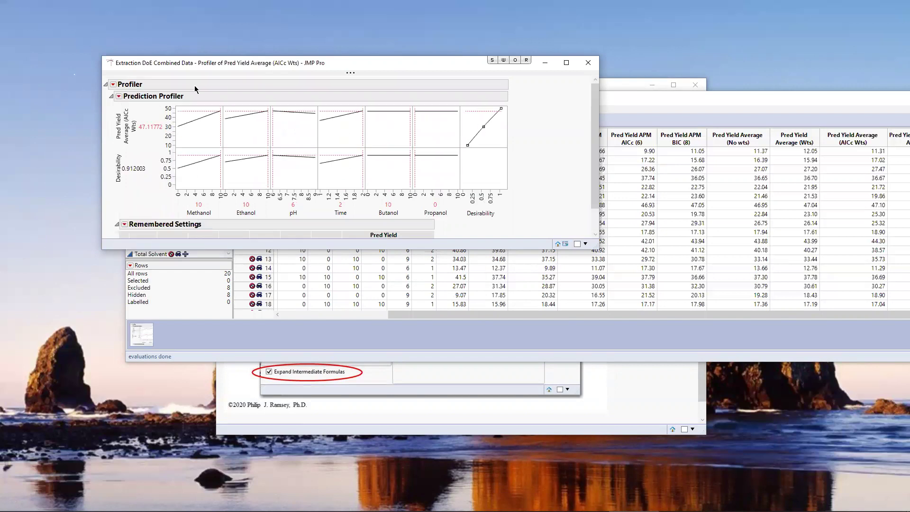
- Circle the 47.11772 optimum and the Remembered Settings table, then minimize the profiler
mouse_move(104, 114)
left_mouse_down()
mouse_move(160, 137)
mouse_move(174, 114)
mouse_move(148, 107)
mouse_move(99, 126)
left_mouse_up()
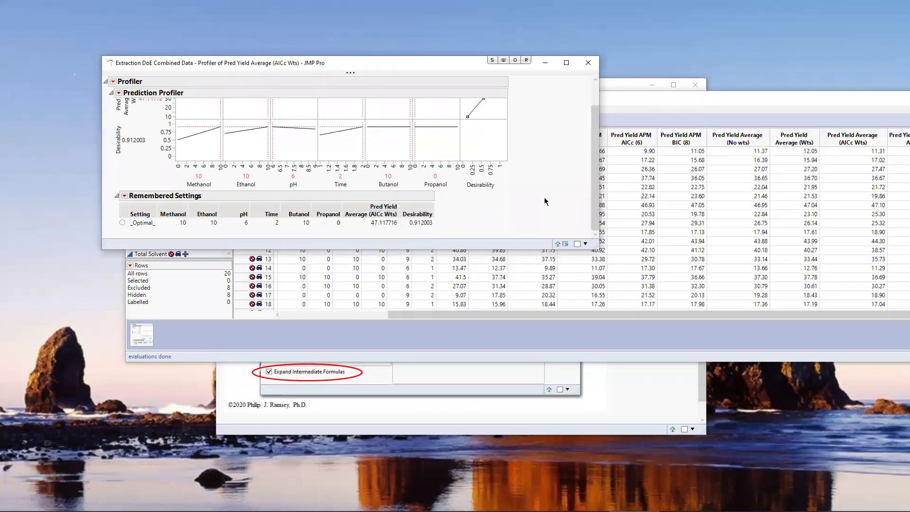
mouse_move(157, 233)
left_mouse_down()
mouse_move(425, 240)
mouse_move(127, 197)
mouse_move(190, 216)
left_mouse_up()
left_click(548, 63)
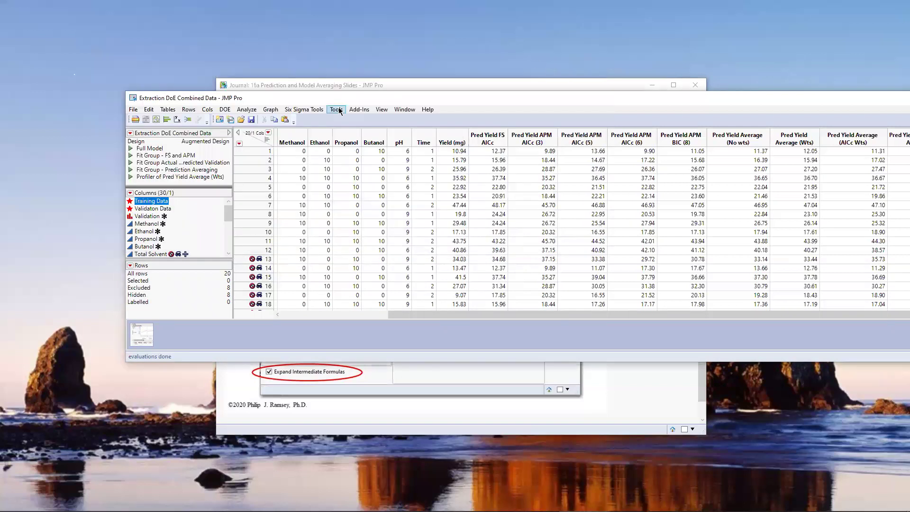
- Launch Graph > Profiler with Model Avg Predicted Yield (mg) as the prediction formula
left_click(269, 110)
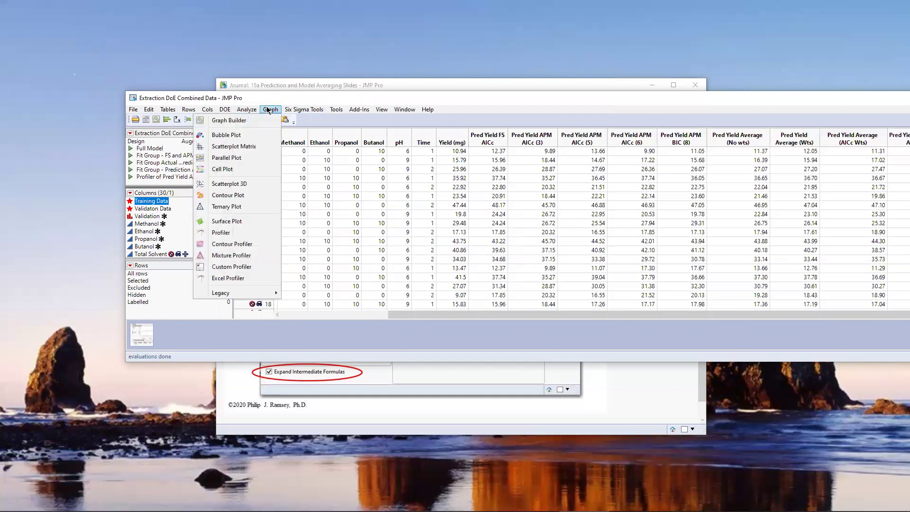
left_click(228, 232)
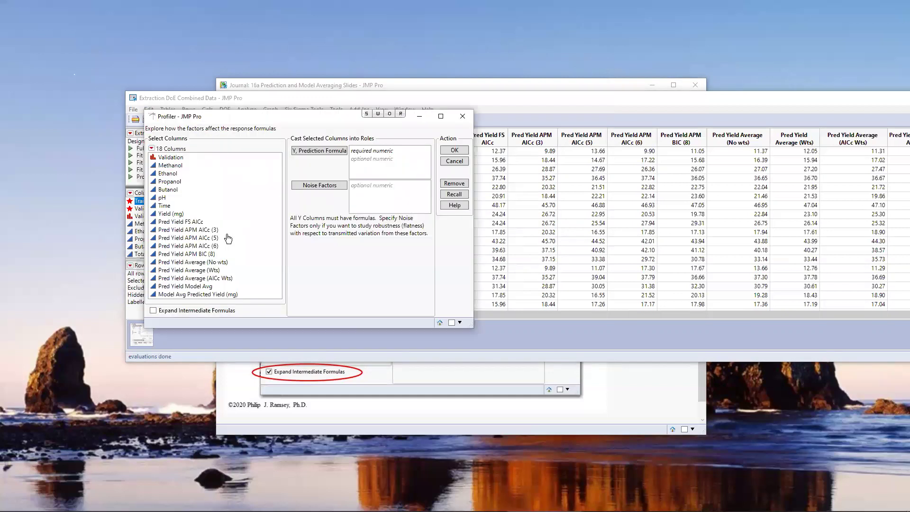
left_click(211, 294)
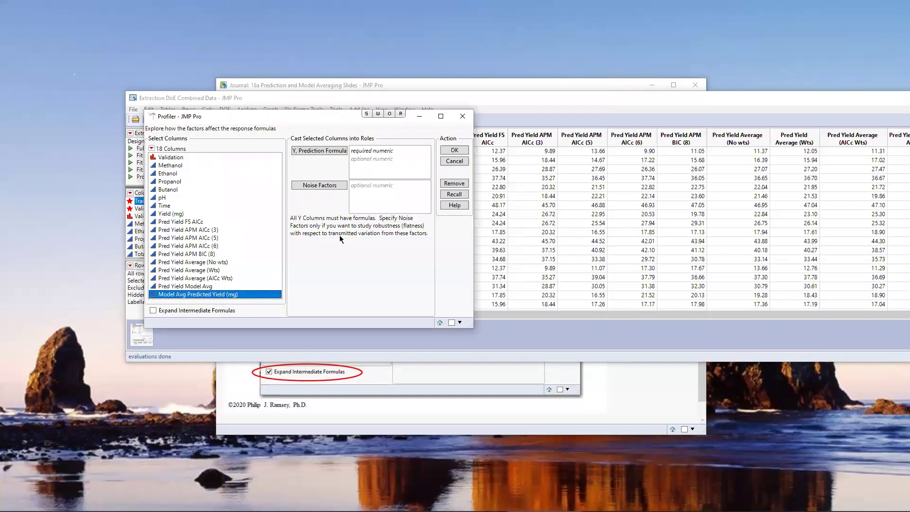
left_click(331, 152)
left_click(454, 150)
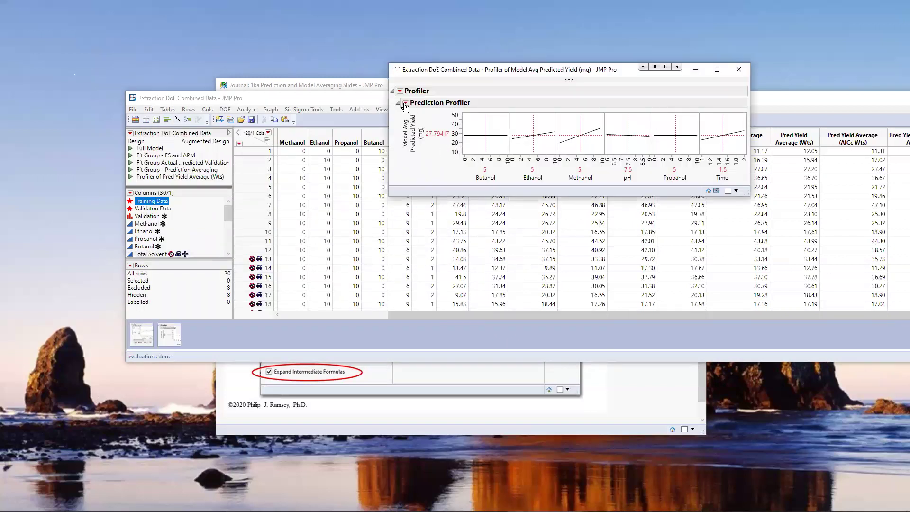
- Add desirability functions, then maximize and remember the model-averaged yield at 46.354799 (desirability 0.893384)
left_click(405, 103)
mouse_move(381, 112)
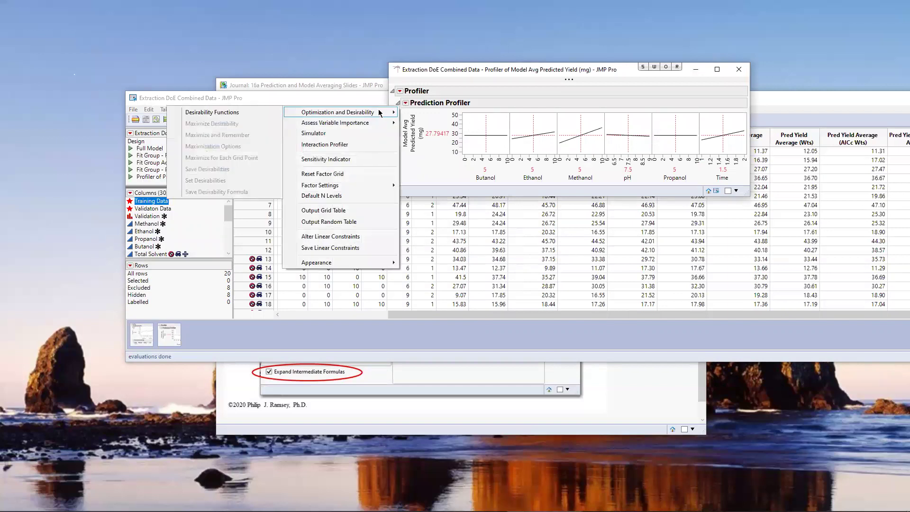
left_click(246, 114)
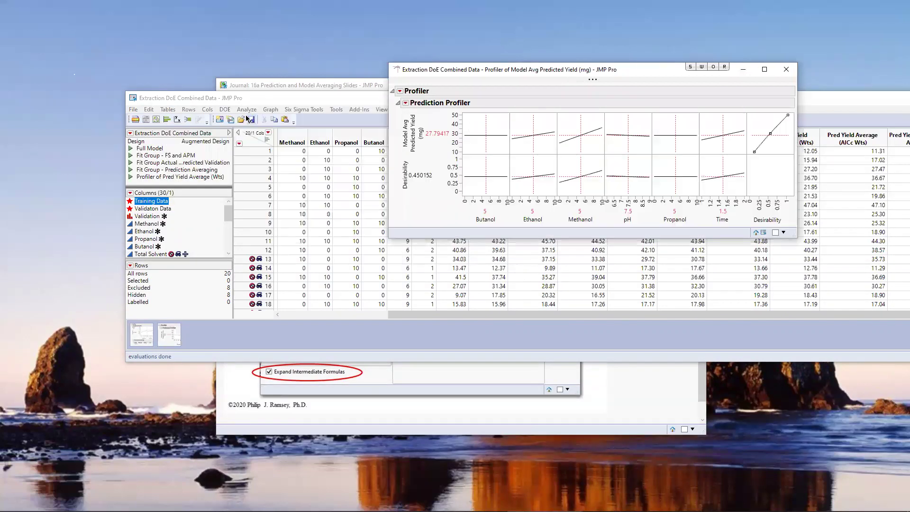
left_click(406, 104)
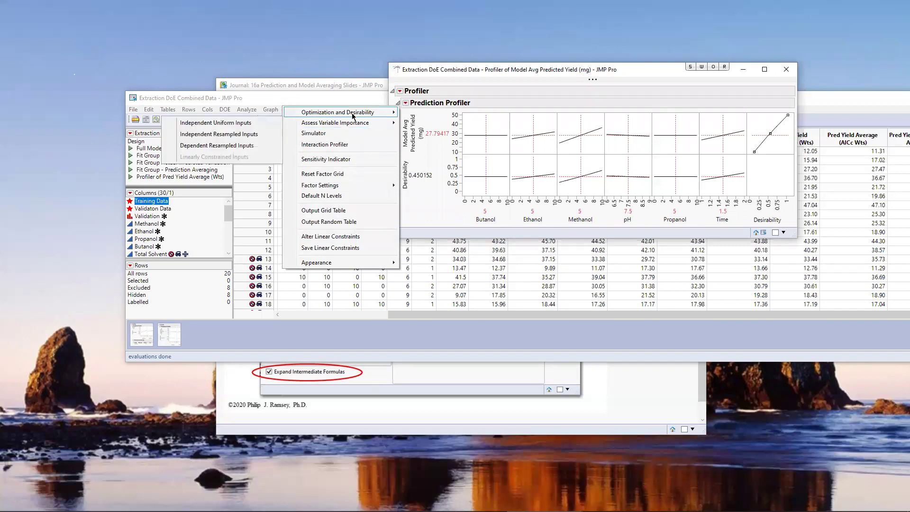
mouse_move(321, 112)
left_click(218, 135)
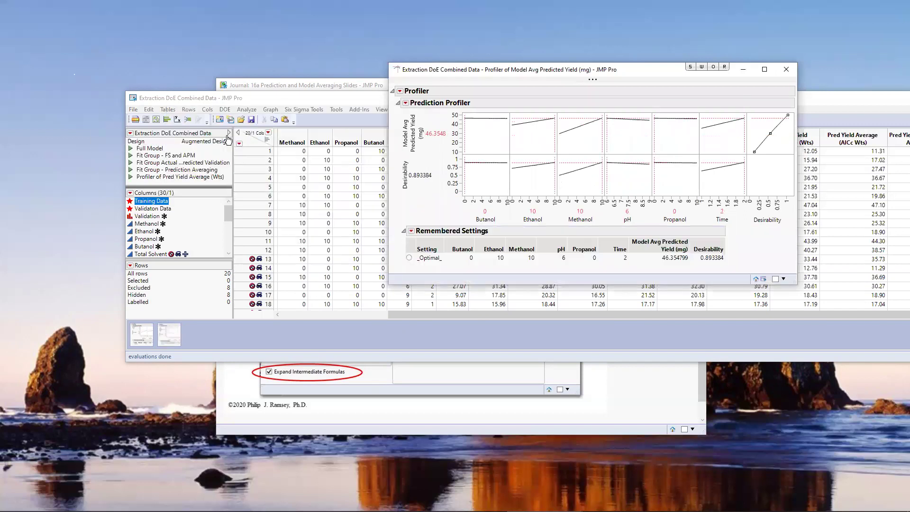
- Move the data table out of the way and shift the model-averaged profiler to the left
left_click(339, 105)
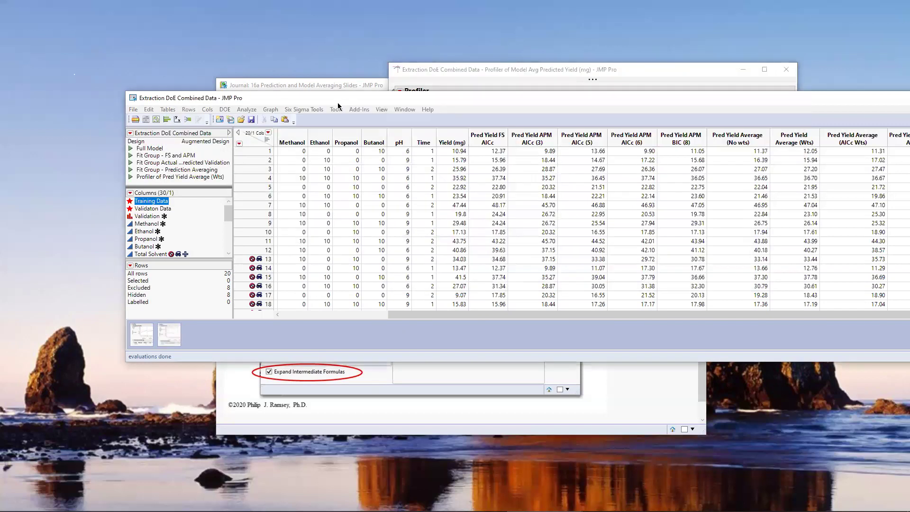
left_click_drag(339, 105, 299, 318)
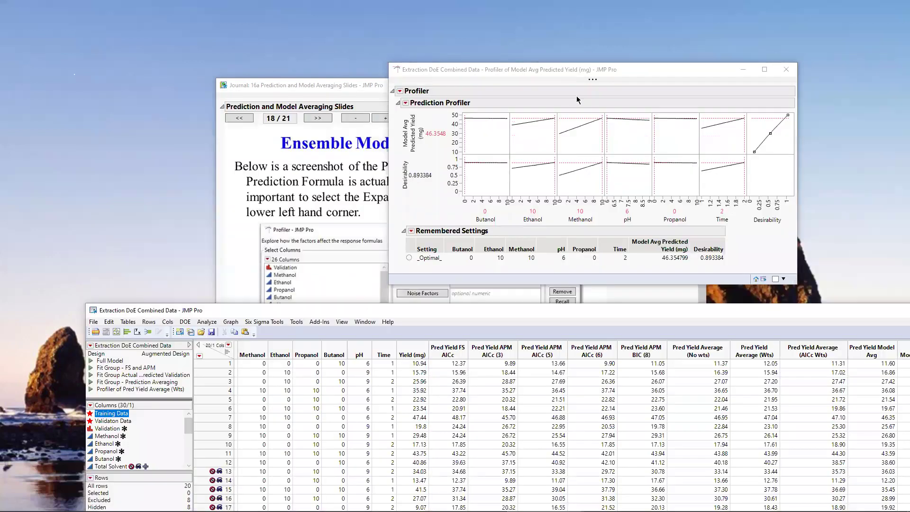
left_click_drag(578, 70, 561, 67)
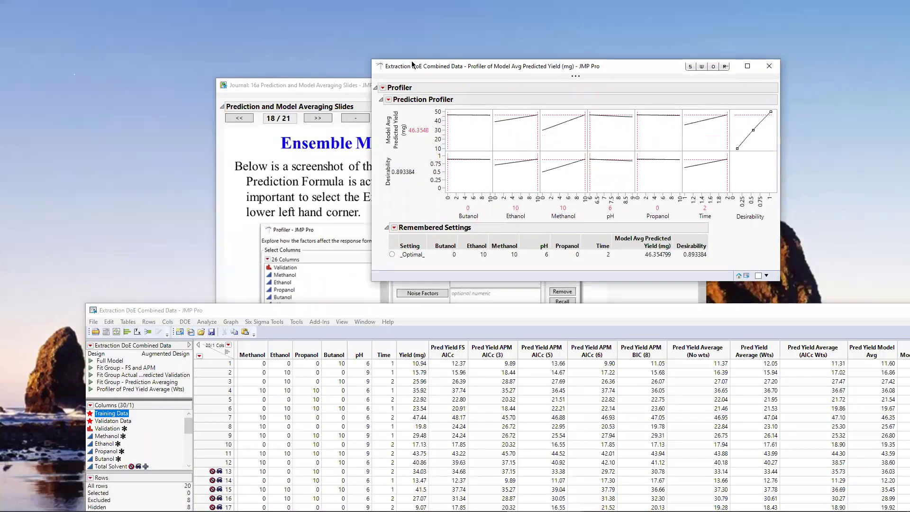
left_click_drag(412, 65, 83, 72)
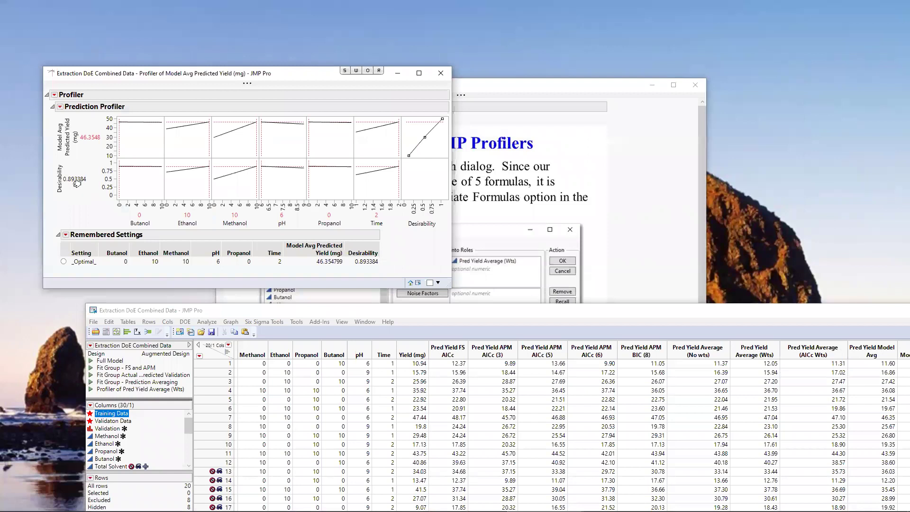
left_click(535, 502)
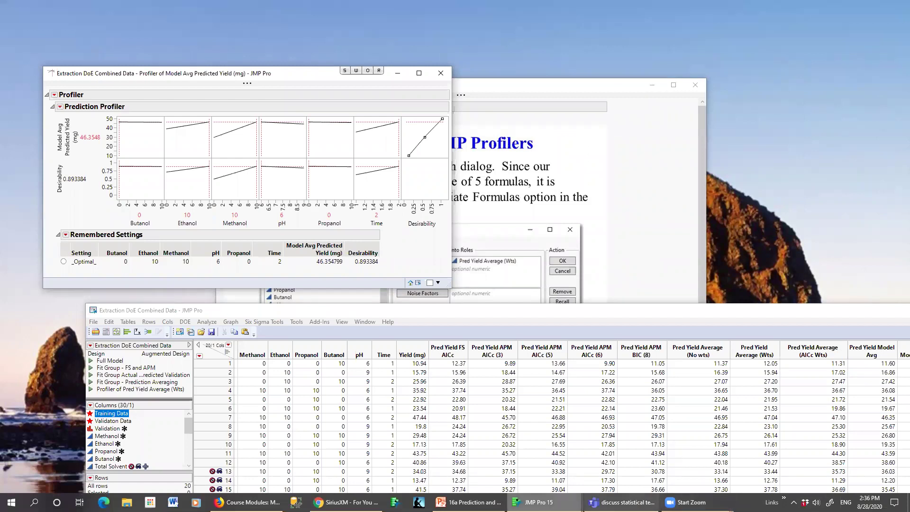
- Restore the AICc-weighted profiler and position it beside the model-averaged profiler
mouse_move(536, 502)
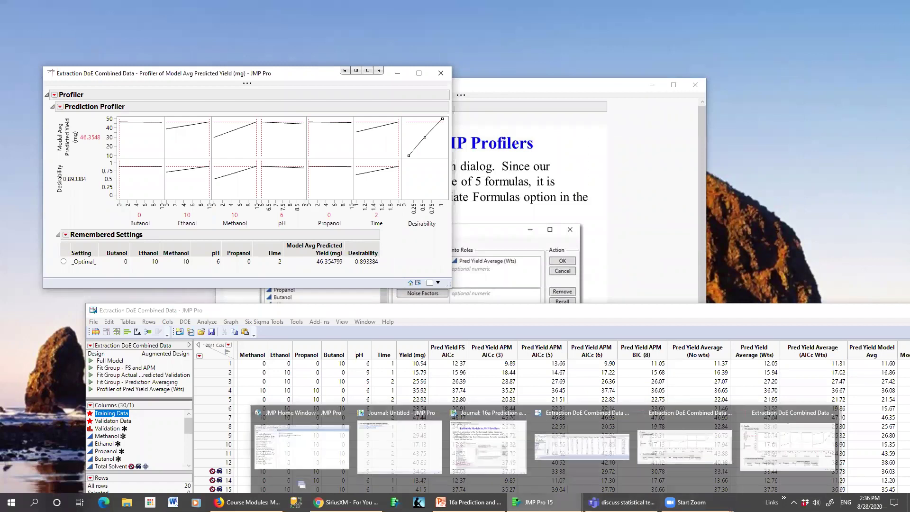
left_click(687, 445)
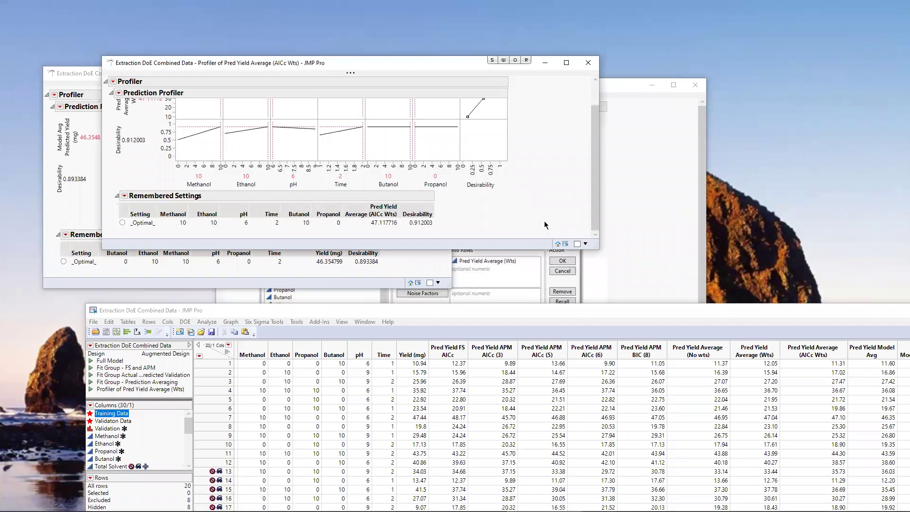
scroll(544, 227, "up", 1)
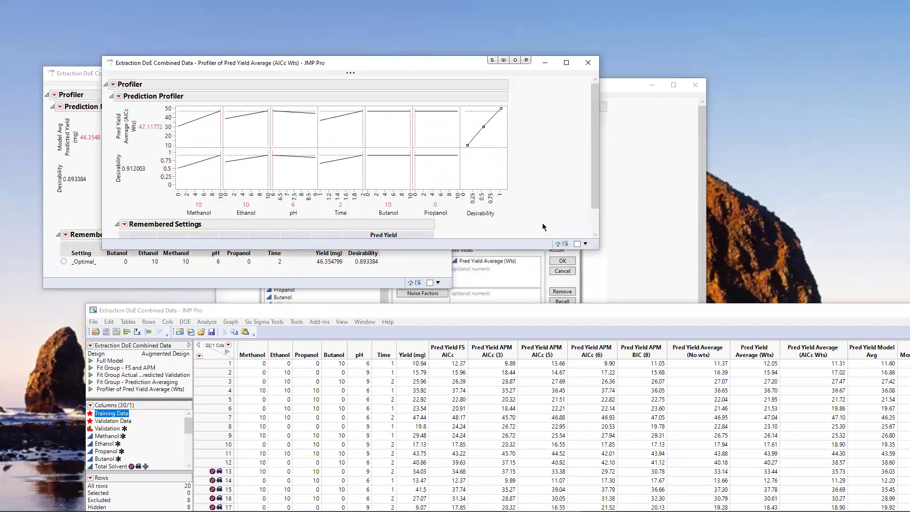
left_click_drag(436, 62, 545, 67)
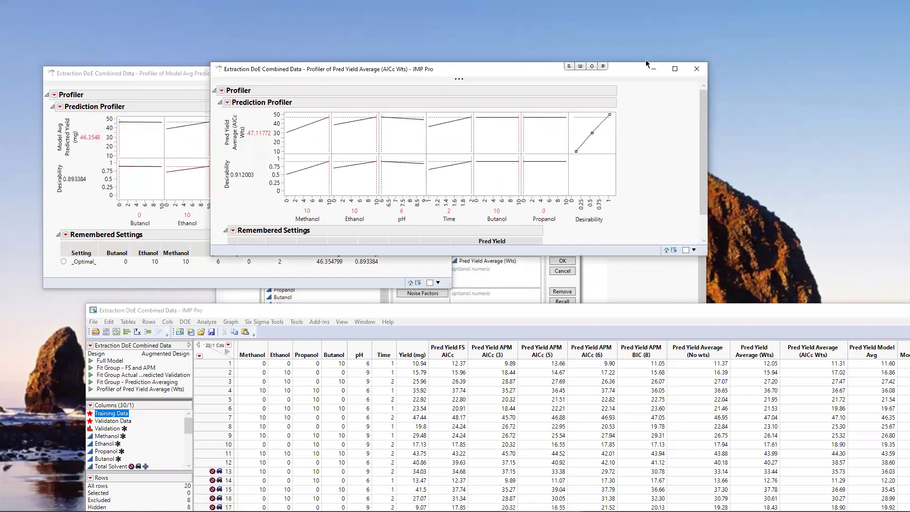
left_click_drag(647, 63, 767, 44)
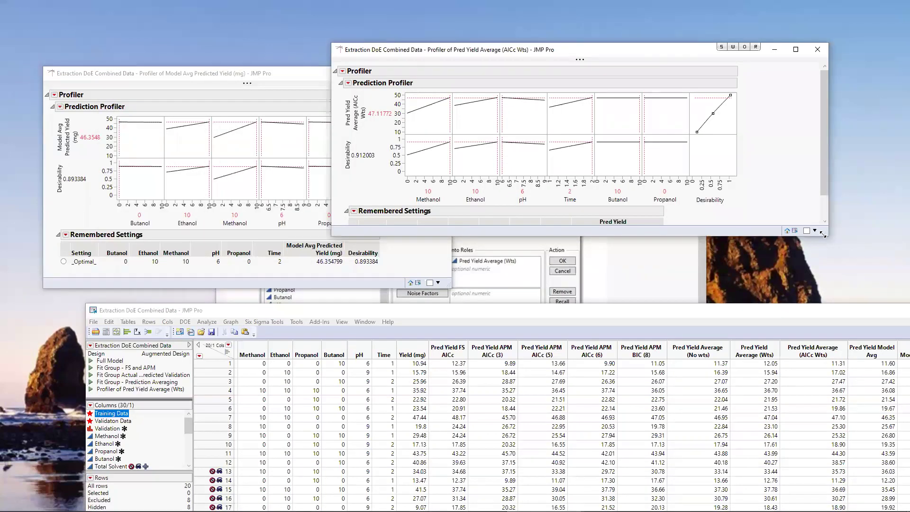
- Resize the AICc-weighted profiler to compare optima: 47.11772 (Butanol 10) versus 46.354799 (Butanol 0)
left_click_drag(822, 234, 861, 269)
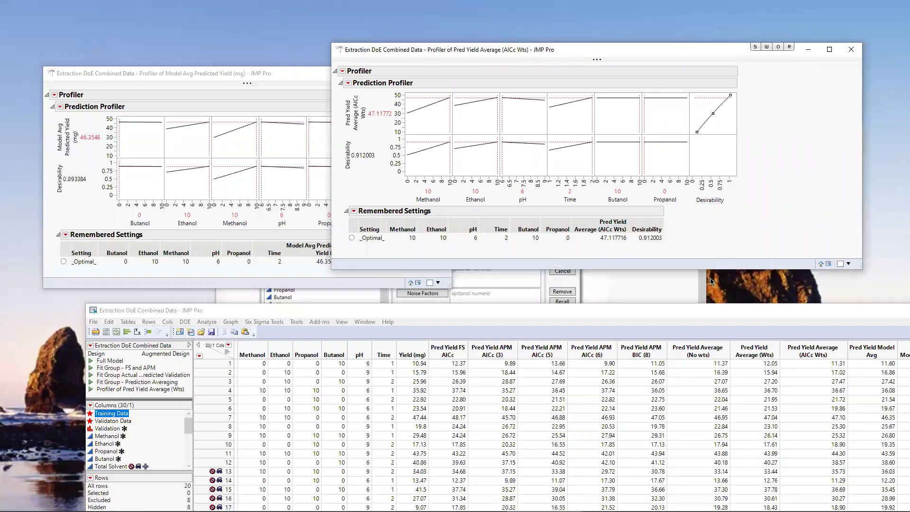
right_click(467, 251)
left_click(159, 279)
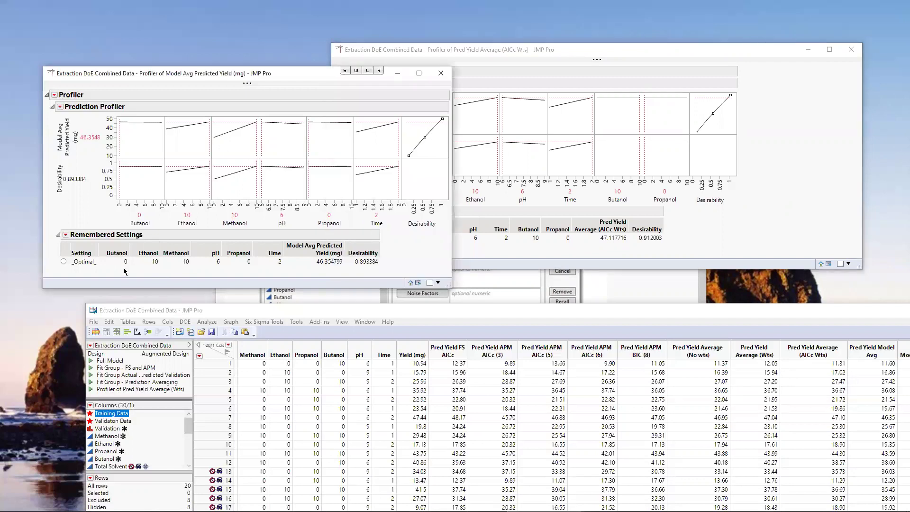
left_click(526, 55)
left_click_drag(549, 55, 631, 66)
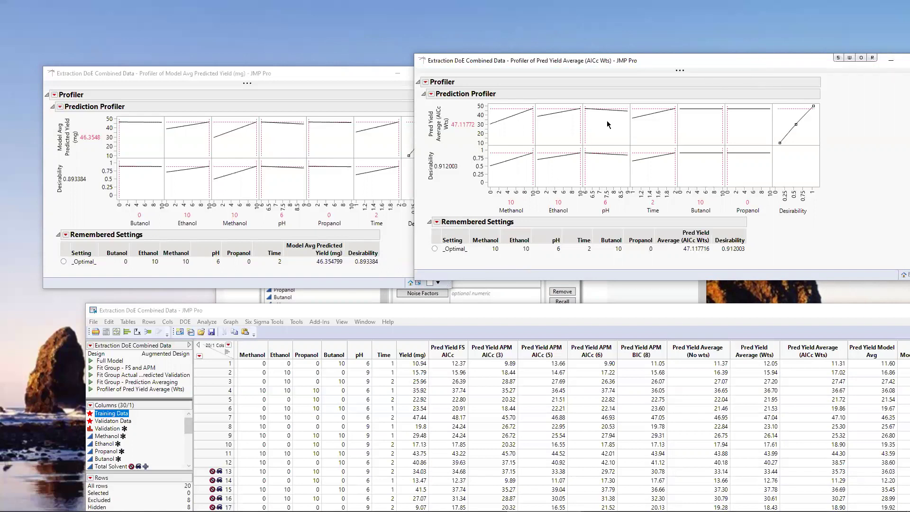
left_click_drag(753, 62, 607, 125)
- Close both profilers and advance the journal to slide 21, 'Ensemble Modeling: Final Thoughts'
left_click(771, 118)
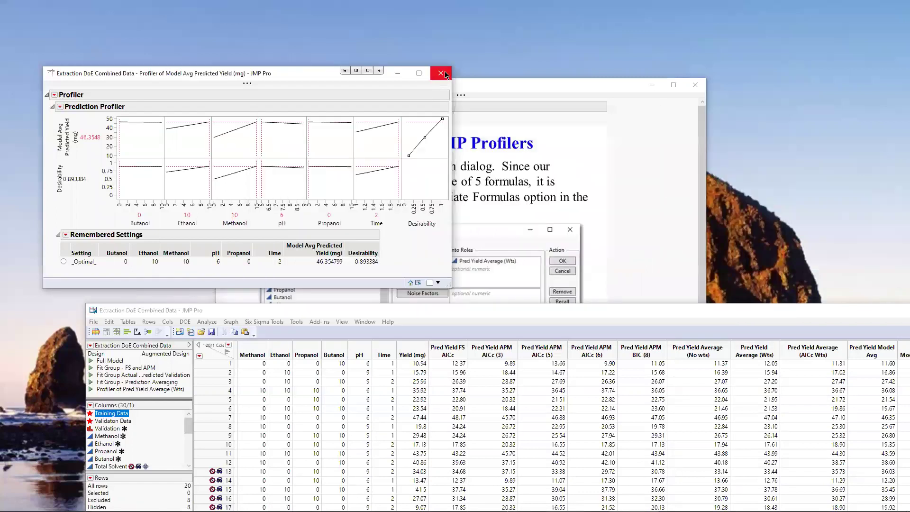
left_click(440, 73)
left_click(625, 205)
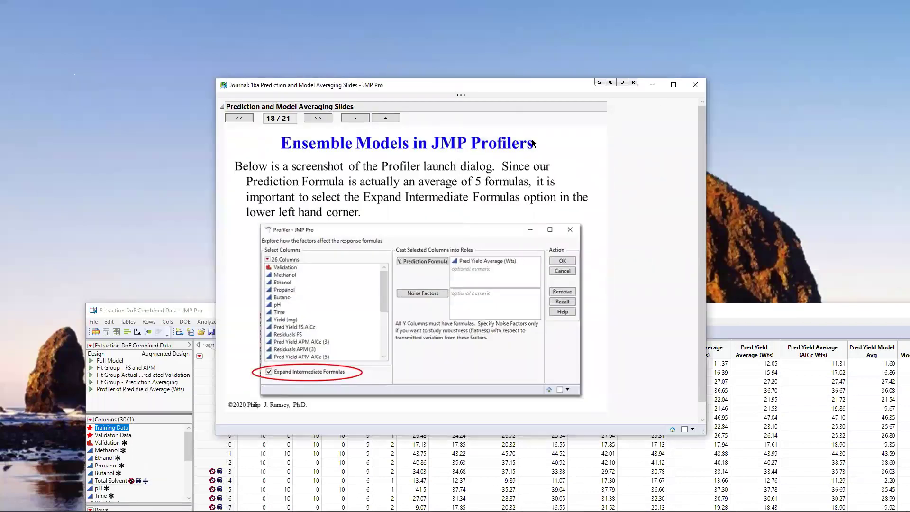
left_click(317, 119)
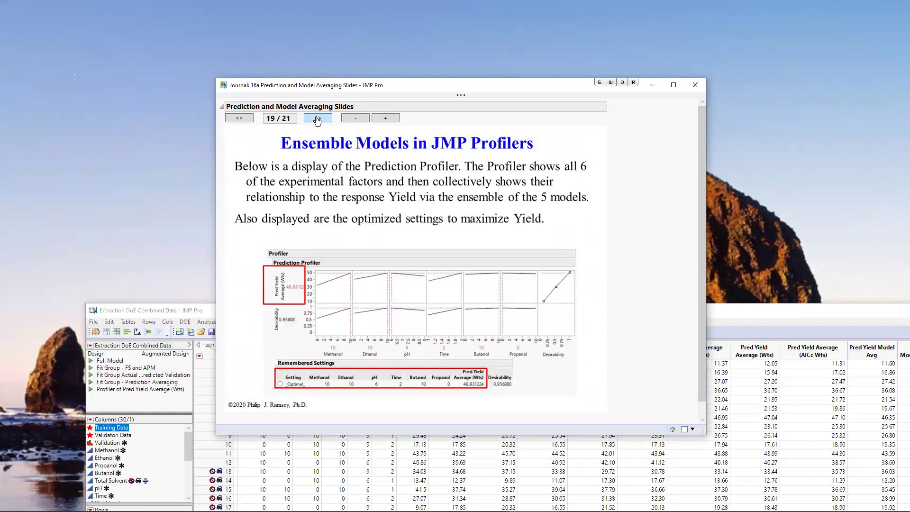
left_click(317, 120)
left_click(317, 120)
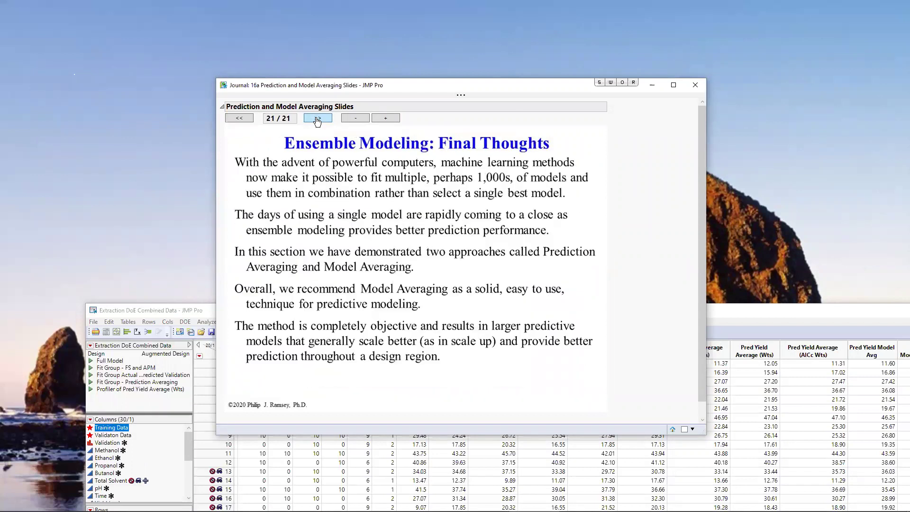